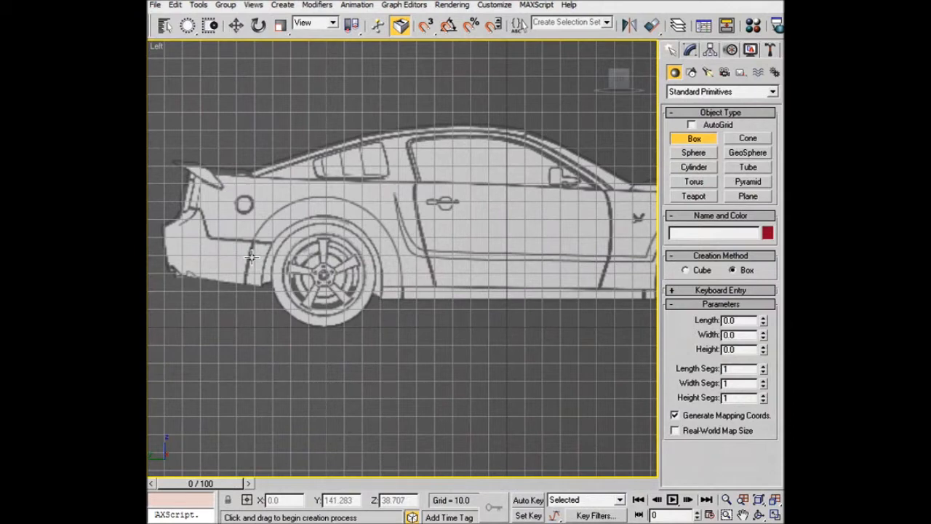
- Create a tube centred on the front wheel in the Left view, radii about 44.2 and 35.1, height about 6.8
{"action": "middle_click_drag", "start_coordinate": [519, 243], "coordinate": [325, 243]}
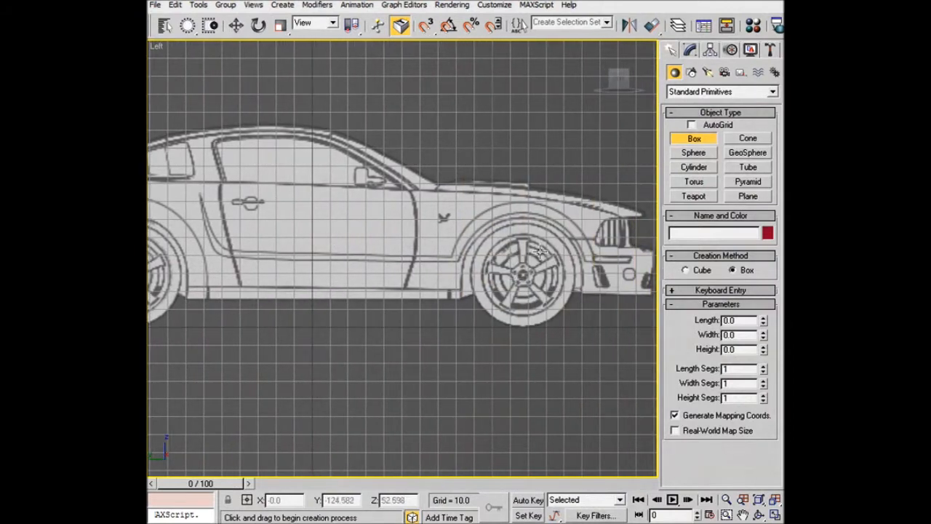
{"action": "middle_click_drag", "start_coordinate": [560, 252], "coordinate": [490, 249]}
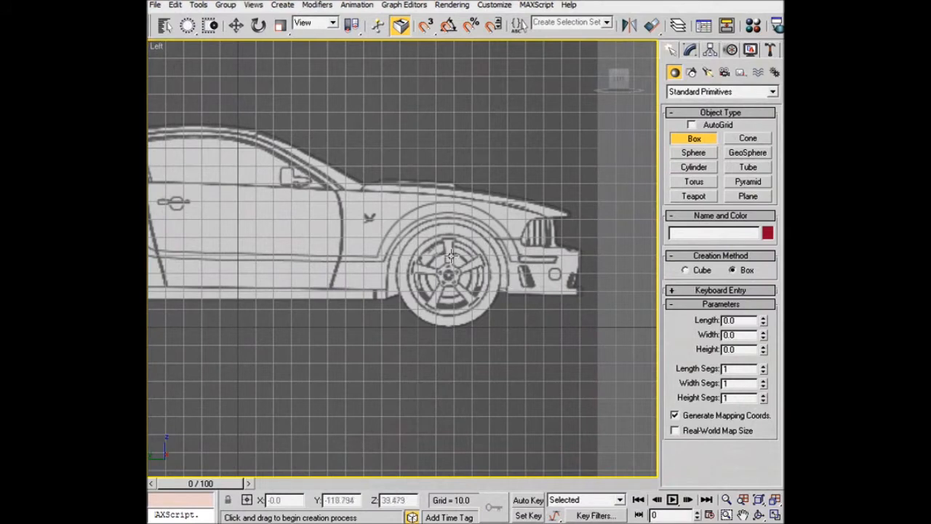
{"action": "scroll", "coordinate": [451, 256], "scroll_direction": "up", "scroll_amount": 2}
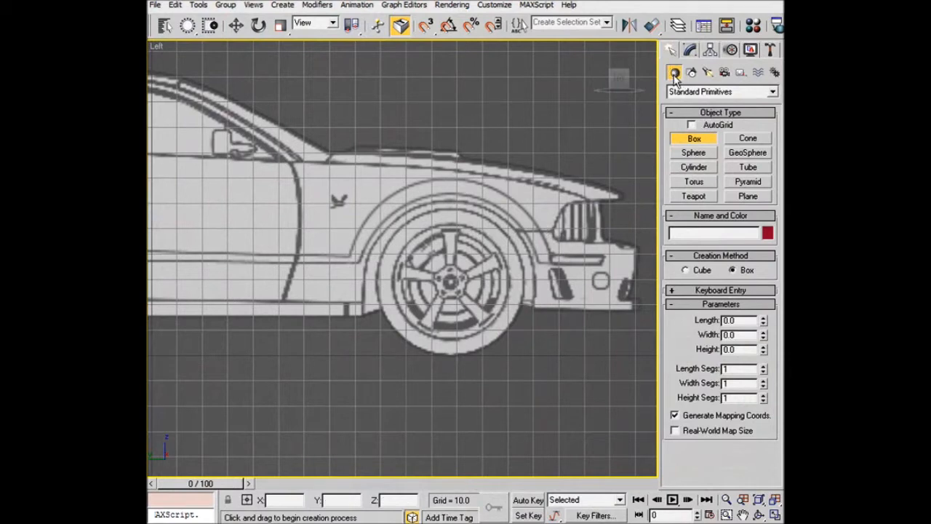
{"action": "left_click", "coordinate": [759, 169]}
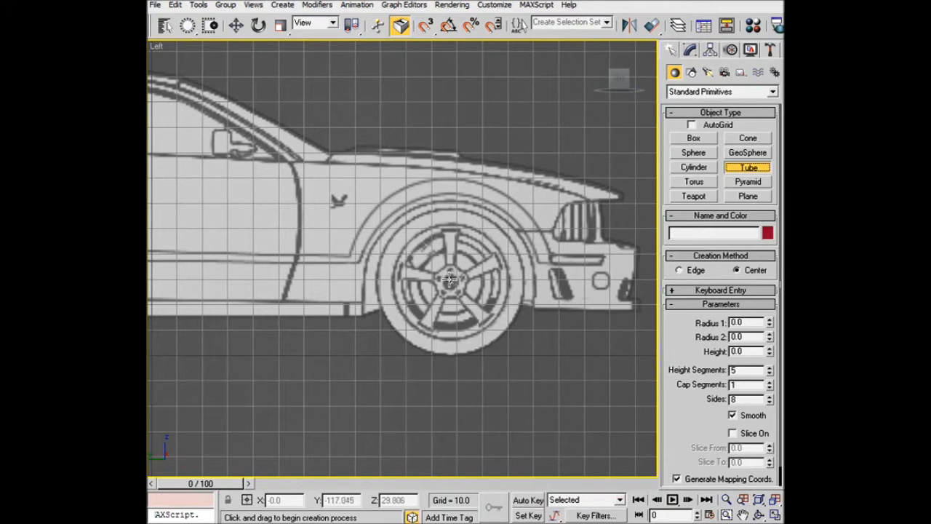
{"action": "left_click_drag", "start_coordinate": [450, 280], "coordinate": [383, 192]}
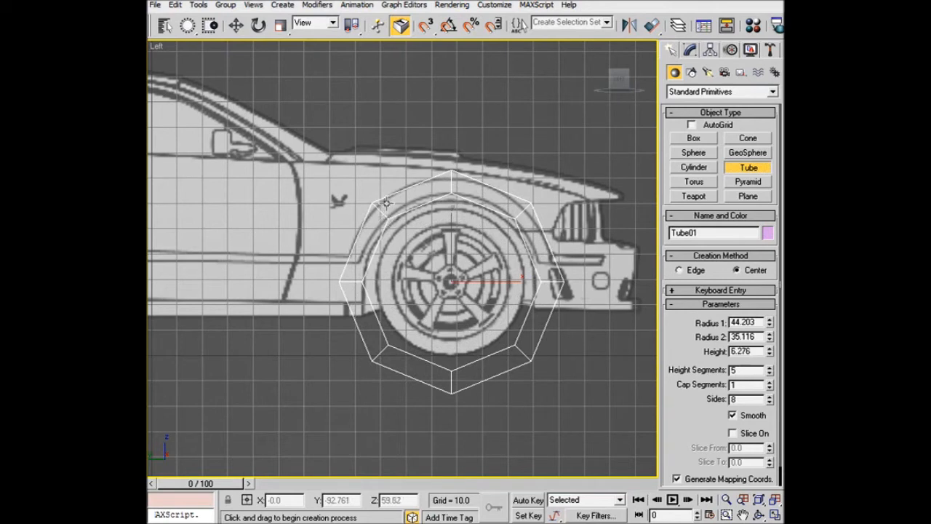
{"action": "left_click", "coordinate": [389, 197]}
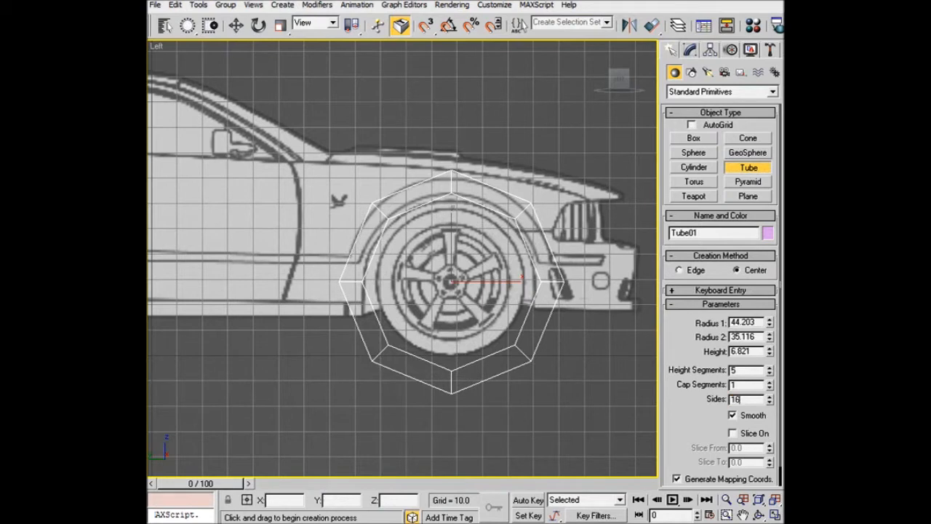
- Set the tube's number of sides to 20
{"action": "key", "text": "Return"}
{"action": "type", "text": "18"}
{"action": "key", "text": "Return"}
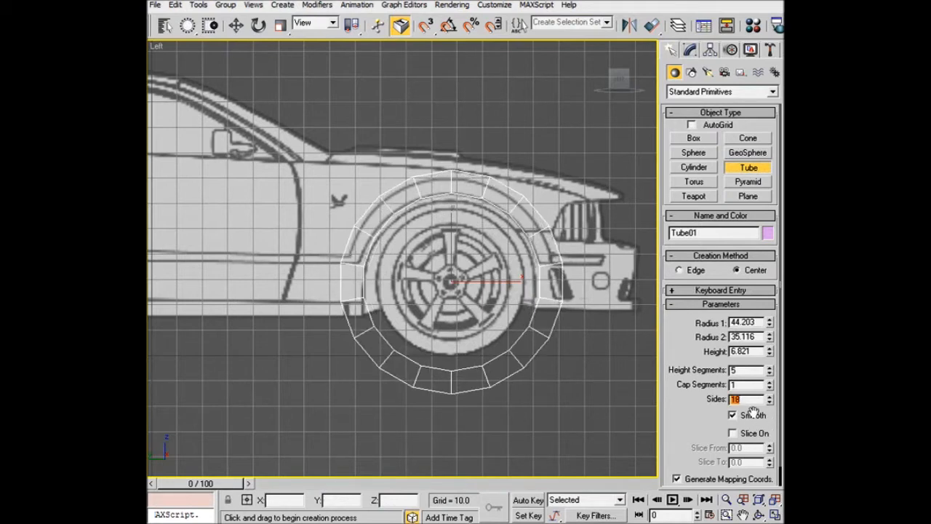
{"action": "type", "text": "20"}
{"action": "key", "text": "Return"}
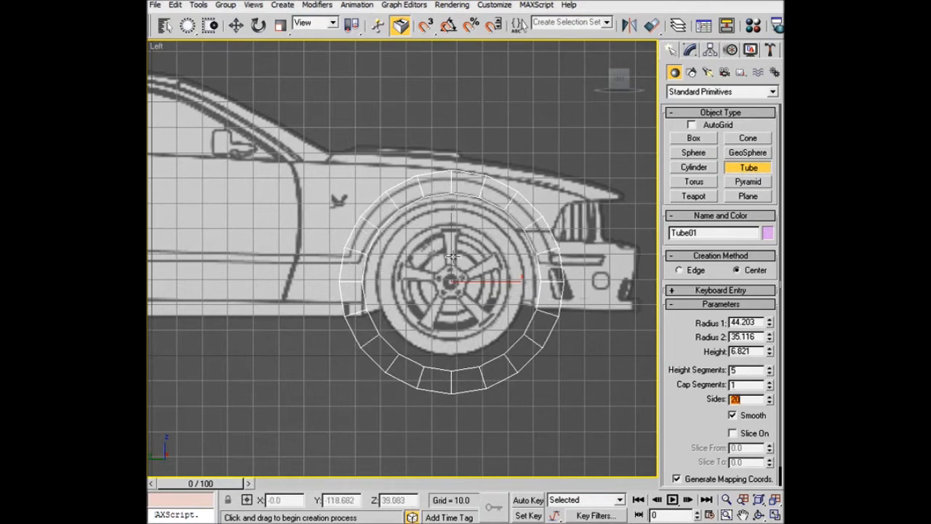
- Reduce the tube's Radius 1 to about 42 and shift the tube horizontally to about Y -116.9 to centre it on the wheel
{"action": "scroll", "coordinate": [474, 210], "scroll_direction": "up", "scroll_amount": 3}
{"action": "middle_click_drag", "start_coordinate": [515, 211], "coordinate": [476, 211]}
{"action": "left_click_drag", "start_coordinate": [770, 322], "coordinate": [769, 323]}
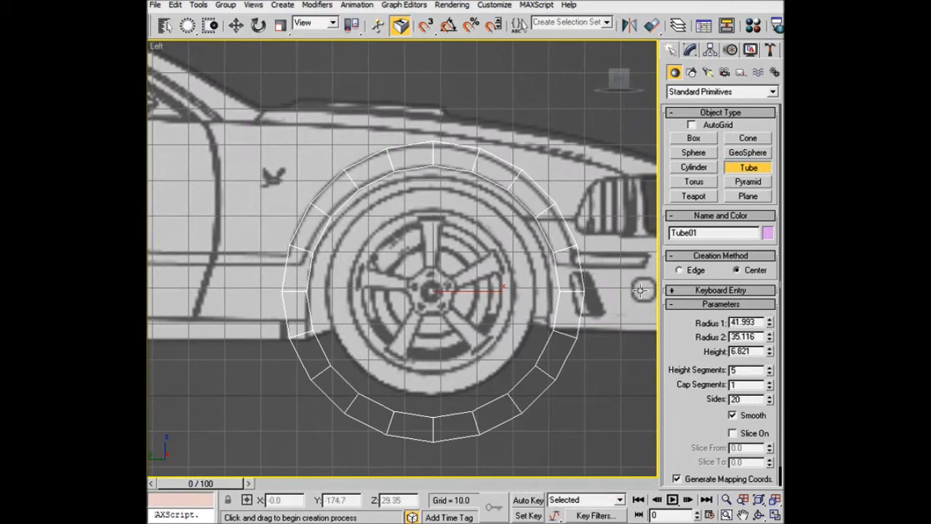
{"action": "right_click", "coordinate": [548, 206]}
{"action": "key", "text": "w"}
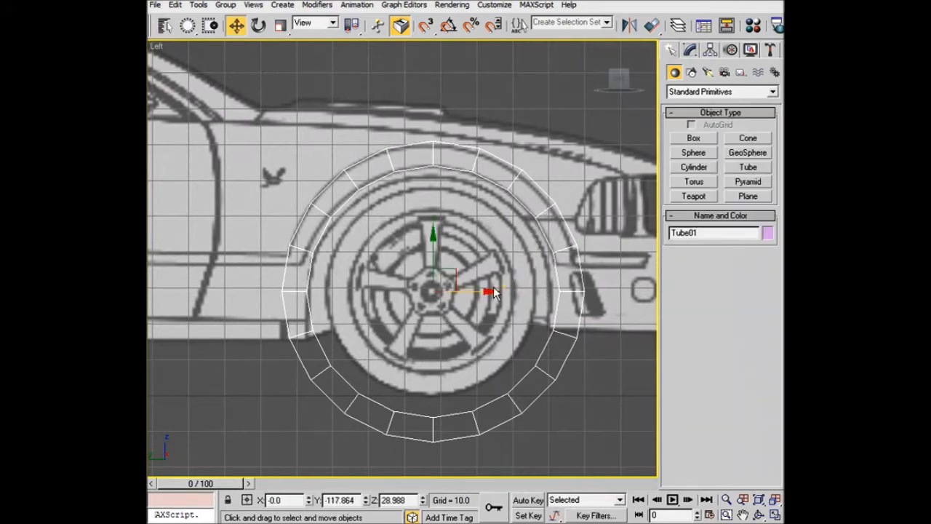
{"action": "left_click_drag", "start_coordinate": [488, 291], "coordinate": [485, 290]}
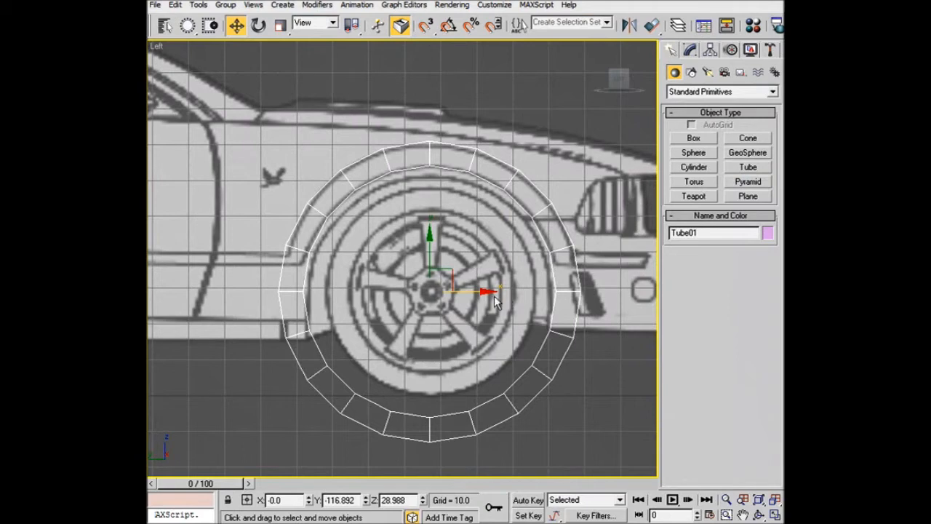
{"action": "left_click_drag", "start_coordinate": [489, 291], "coordinate": [489, 291]}
- Scale the tube uniformly to about 101.9% and reduce its Radius 1 to about 41.16 to fit the wheel arch
{"action": "left_click", "coordinate": [690, 50]}
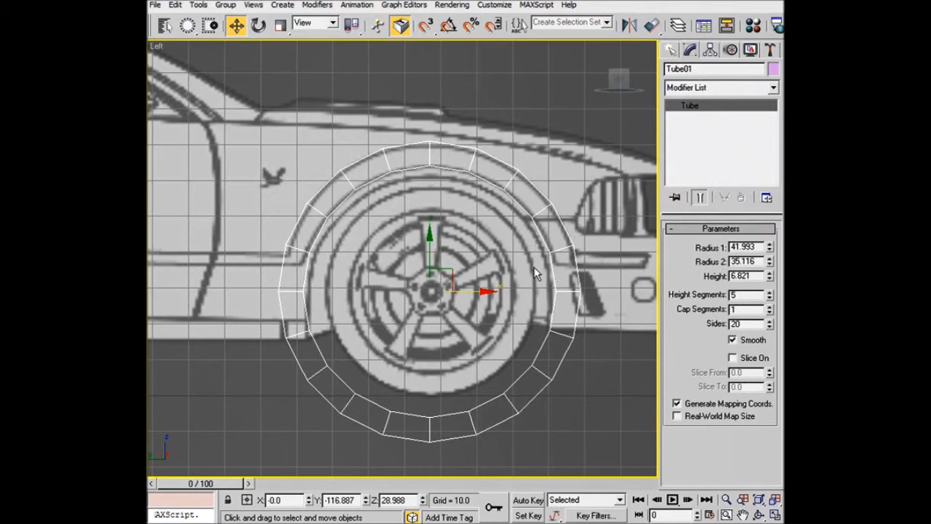
{"action": "key", "text": "r"}
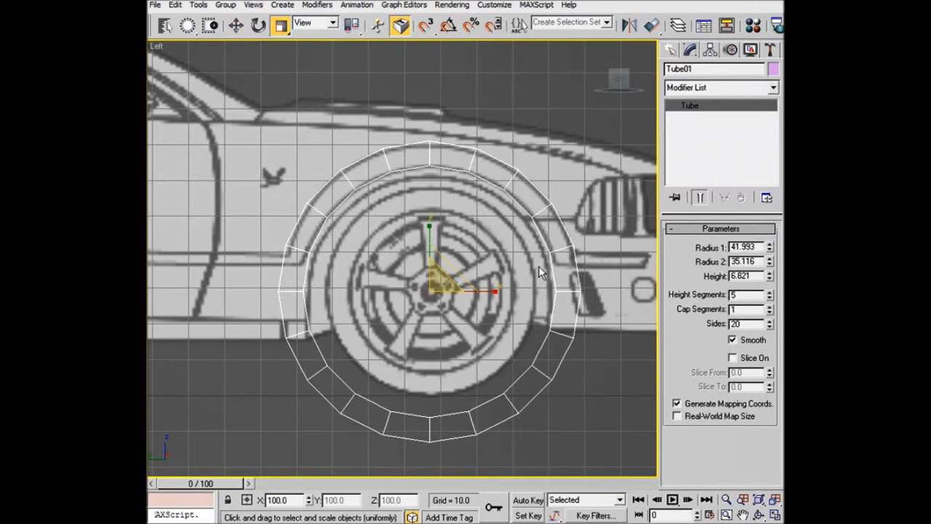
{"action": "left_click_drag", "start_coordinate": [437, 286], "coordinate": [438, 288]}
{"action": "left_click_drag", "start_coordinate": [770, 248], "coordinate": [775, 270]}
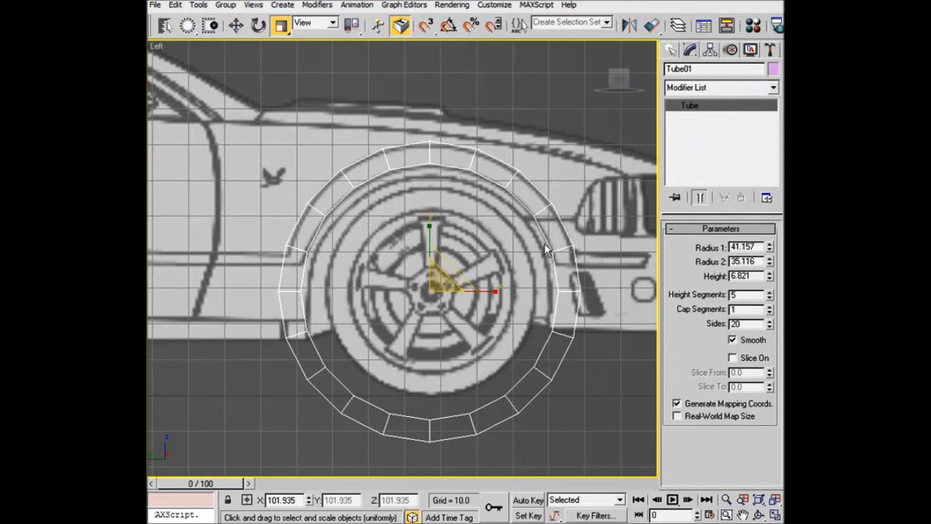
- Convert the tube to an Editable Poly and show it in the Perspective view with edged faces and without selection brackets
{"action": "key", "text": "alt+w"}
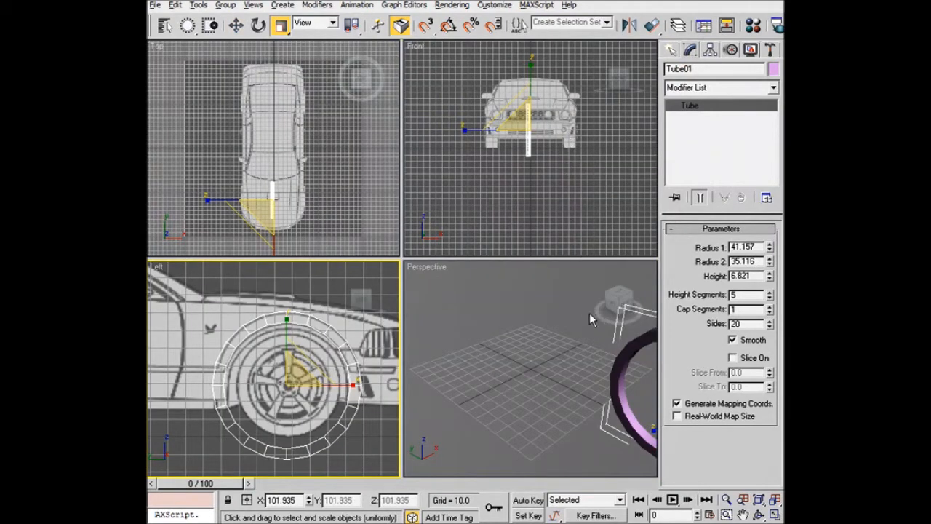
{"action": "scroll", "coordinate": [577, 314], "scroll_direction": "down", "scroll_amount": 5}
{"action": "mouse_move", "coordinate": [582, 318]}
{"action": "middle_mouse_down"}
{"action": "mouse_move", "coordinate": [510, 296]}
{"action": "mouse_move", "coordinate": [520, 319]}
{"action": "mouse_move", "coordinate": [512, 330]}
{"action": "mouse_move", "coordinate": [586, 333]}
{"action": "middle_mouse_up"}
{"action": "scroll", "coordinate": [570, 326], "scroll_direction": "up", "scroll_amount": 4}
{"action": "scroll", "coordinate": [592, 333], "scroll_direction": "down", "scroll_amount": 4}
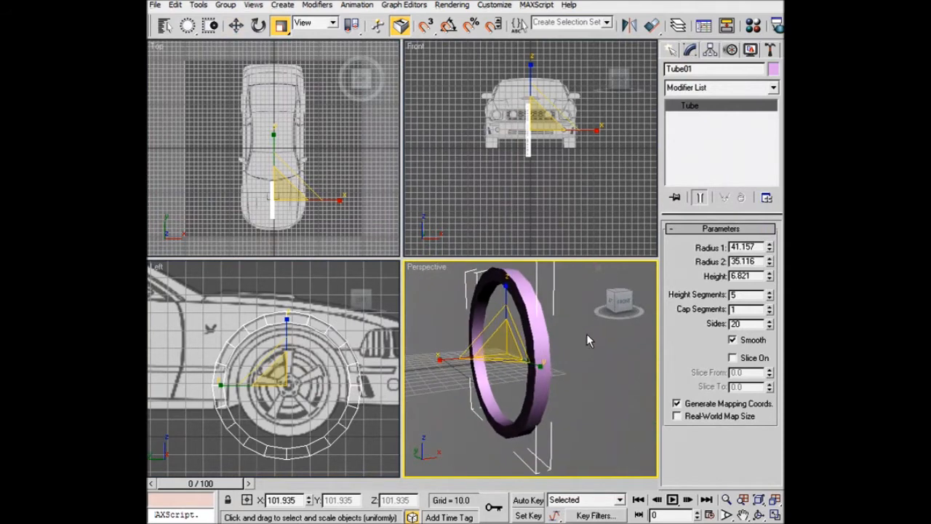
{"action": "middle_click_drag", "start_coordinate": [556, 327], "coordinate": [560, 327], "text": "alt"}
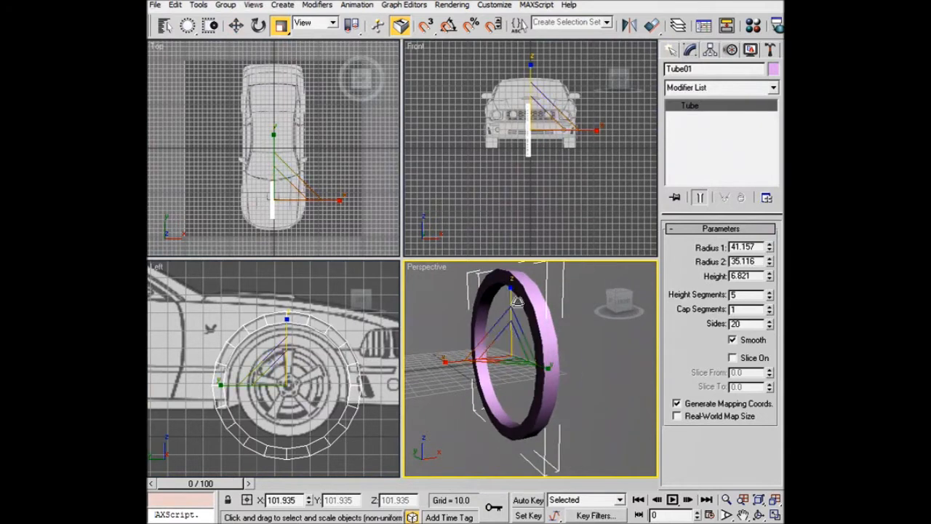
{"action": "right_click", "coordinate": [544, 330]}
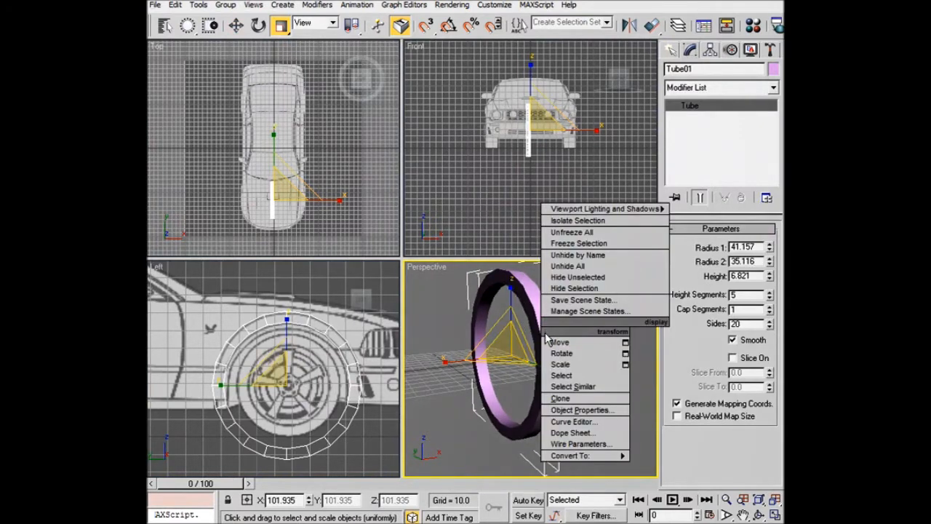
{"action": "mouse_move", "coordinate": [572, 457]}
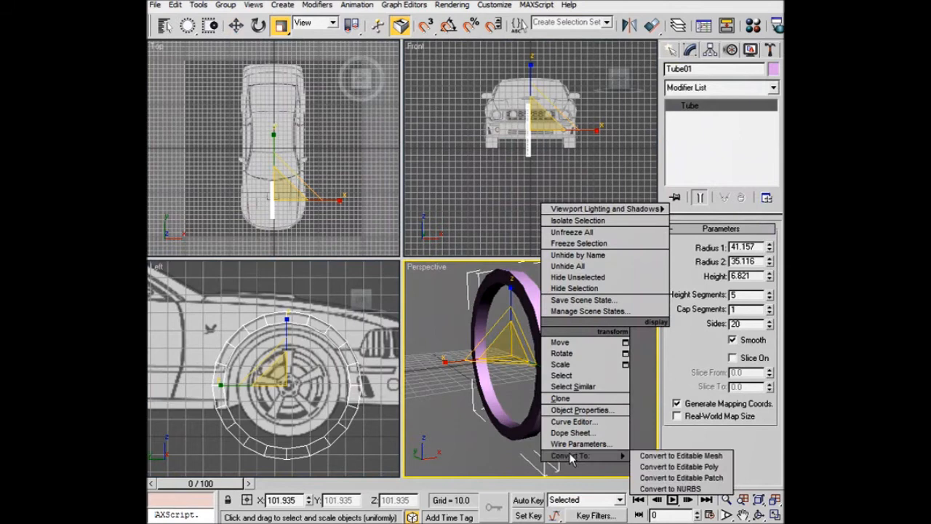
{"action": "left_click", "coordinate": [662, 466]}
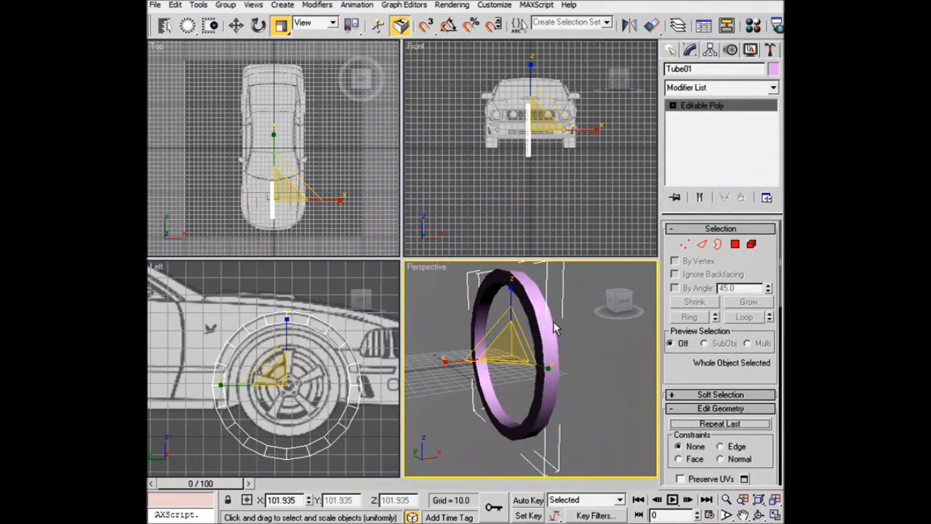
{"action": "key", "text": "j"}
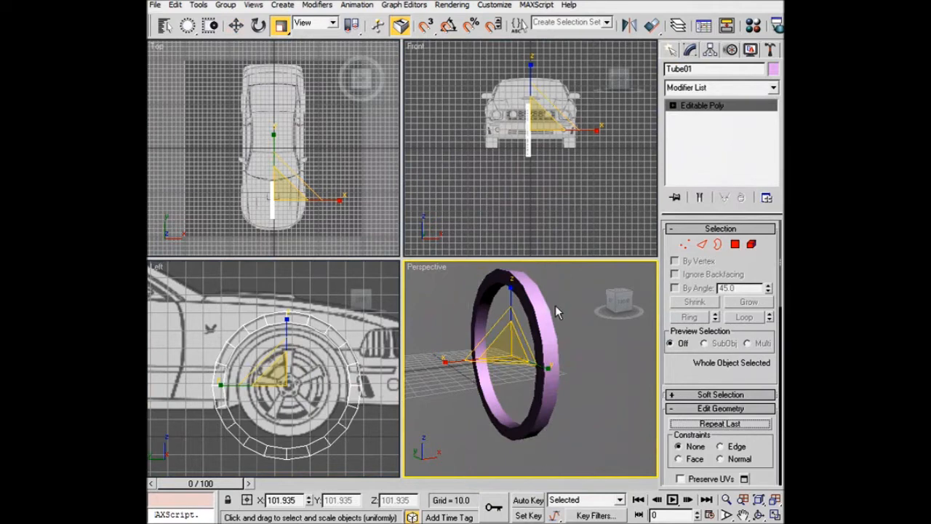
{"action": "key", "text": "F4"}
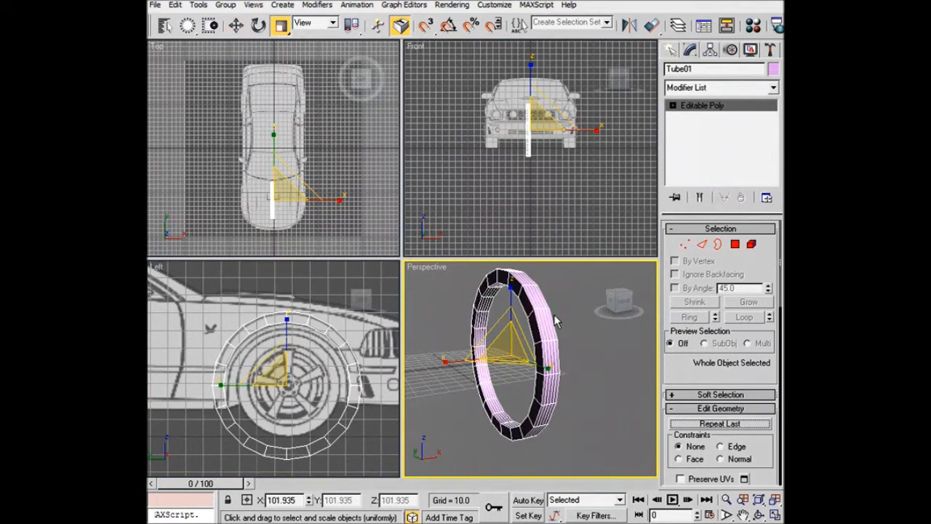
- Enter Polygon level on the tube and switch the selection region to rectangular
{"action": "scroll", "coordinate": [546, 190], "scroll_direction": "up", "scroll_amount": 4}
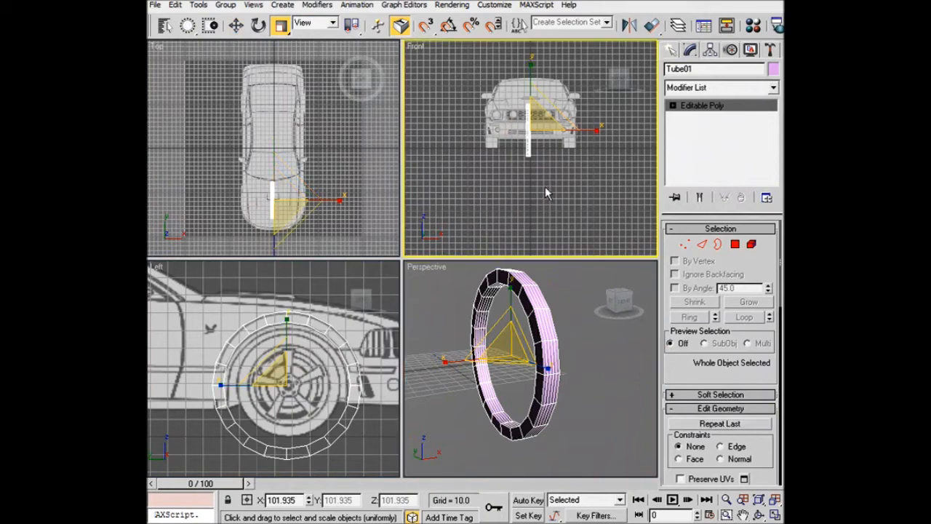
{"action": "scroll", "coordinate": [546, 185], "scroll_direction": "up", "scroll_amount": 3}
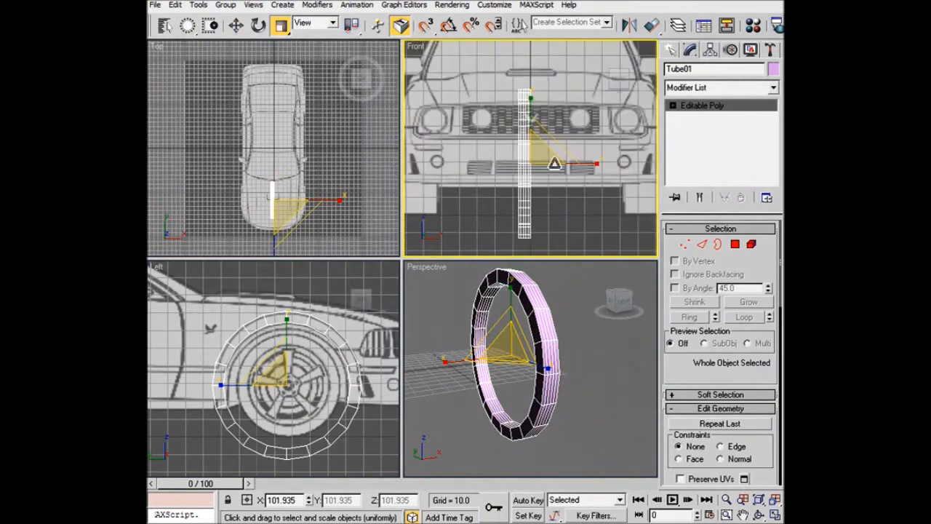
{"action": "left_click", "coordinate": [673, 106]}
{"action": "left_click", "coordinate": [704, 149]}
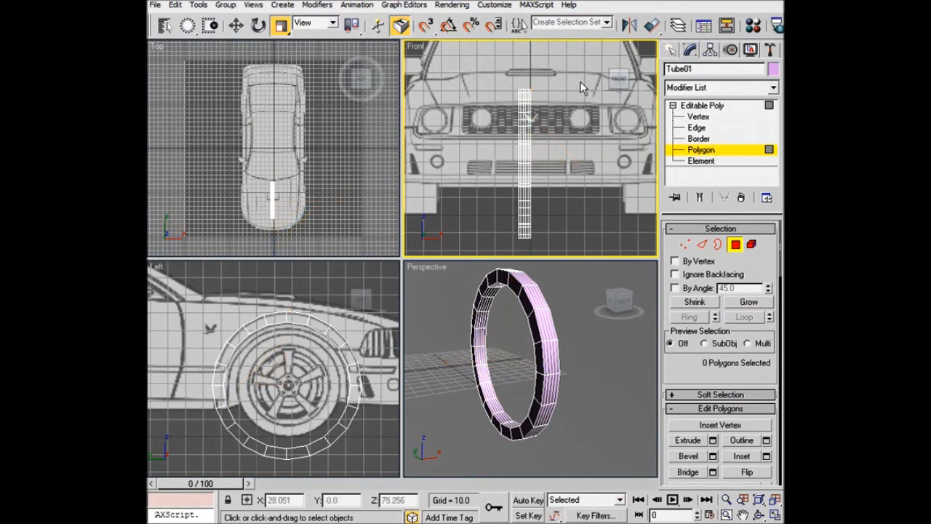
{"action": "left_click_drag", "start_coordinate": [580, 82], "coordinate": [575, 156]}
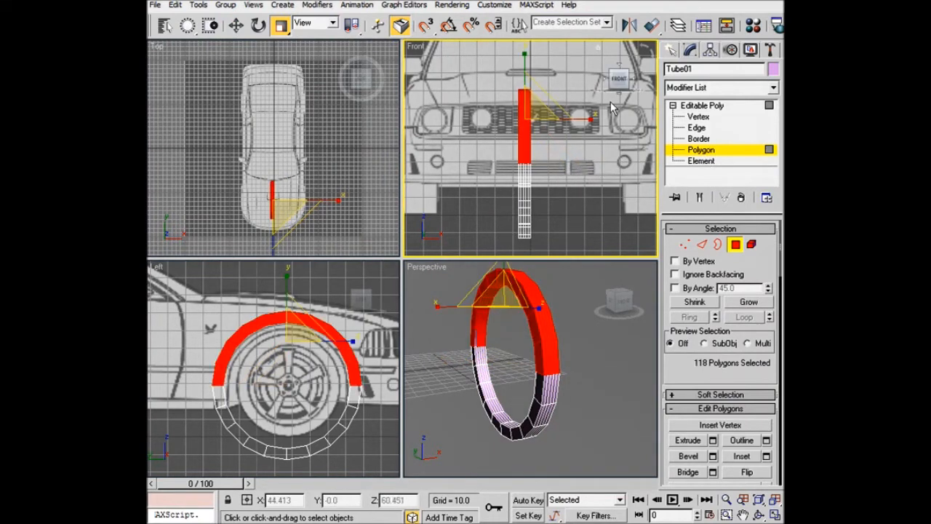
{"action": "left_click", "coordinate": [617, 170]}
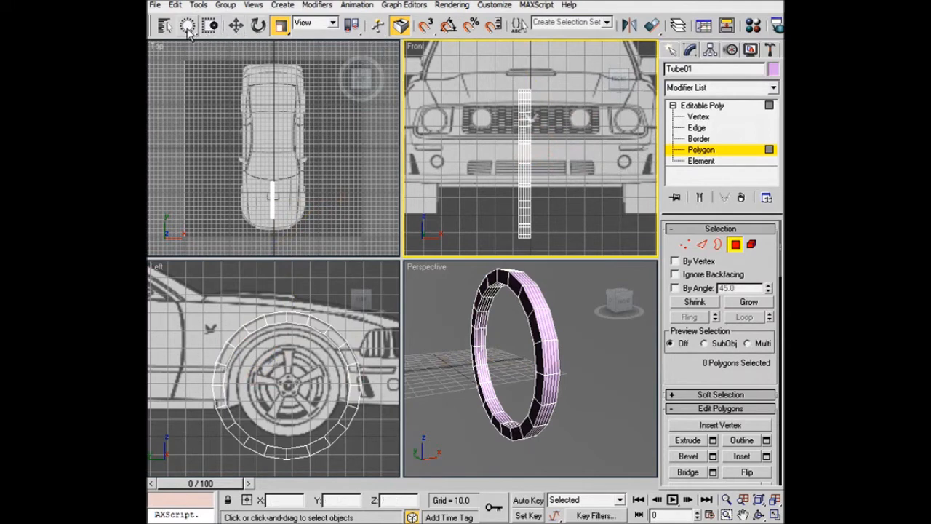
{"action": "left_click_drag", "start_coordinate": [187, 26], "coordinate": [188, 27]}
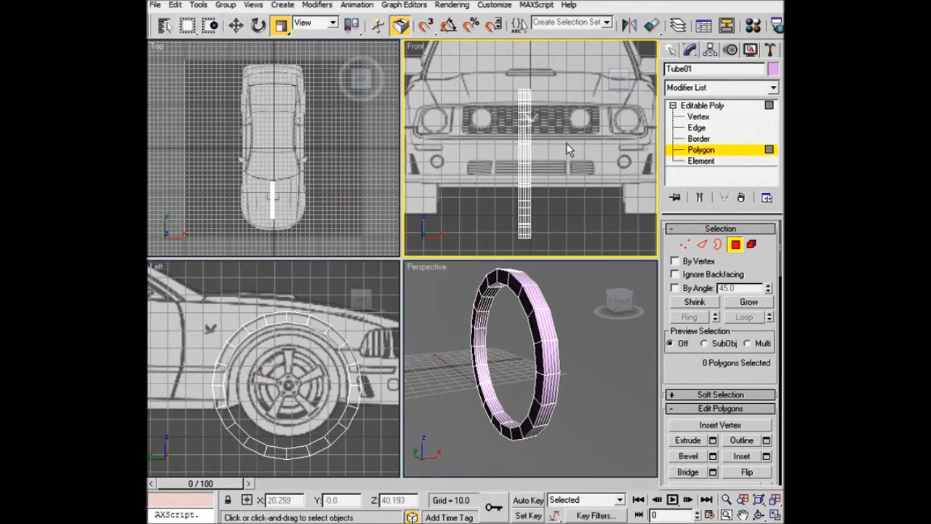
- Select and delete the tube's polygons except the flat ring on its left-facing side
{"action": "left_click_drag", "start_coordinate": [588, 80], "coordinate": [519, 252]}
{"action": "middle_click_drag", "start_coordinate": [579, 336], "coordinate": [572, 353], "text": "alt"}
{"action": "key", "text": "z"}
{"action": "key", "text": "Delete"}
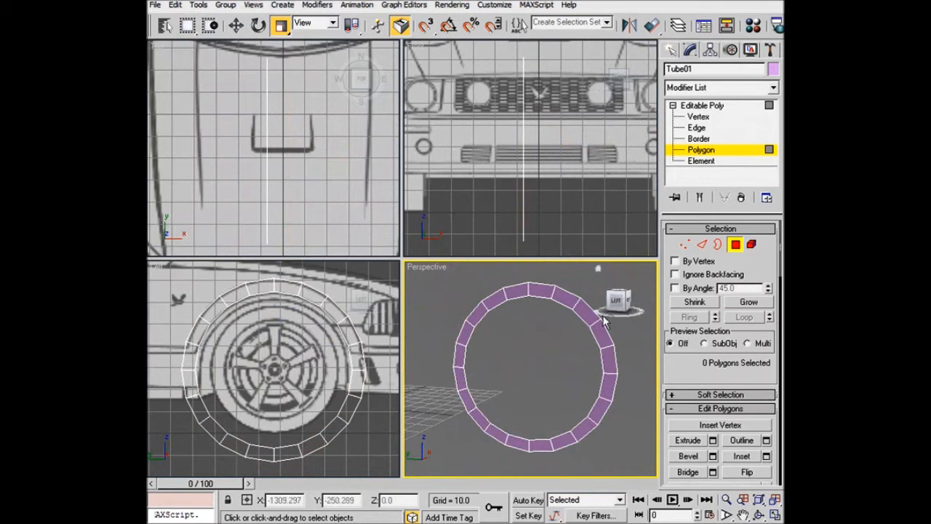
- Leave sub-object editing and return to the whole ring object
{"action": "left_click", "coordinate": [698, 139]}
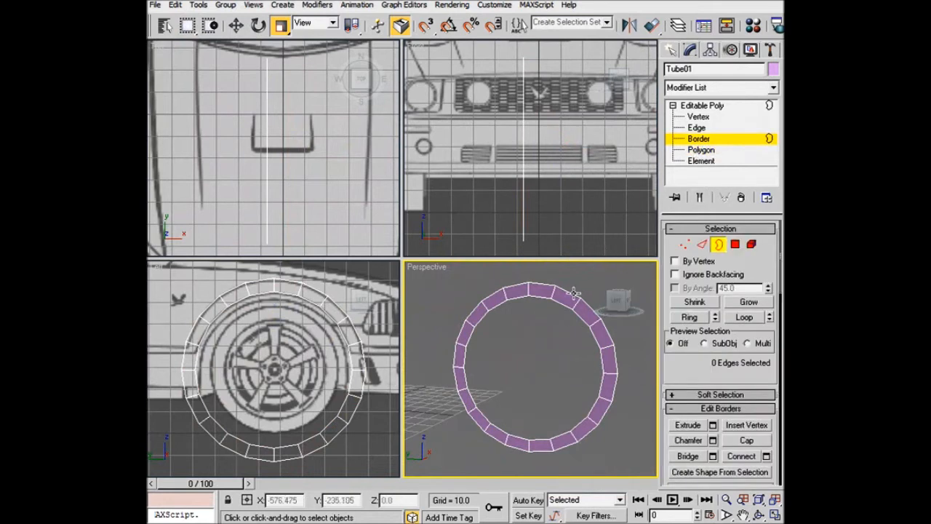
{"action": "left_click", "coordinate": [691, 107]}
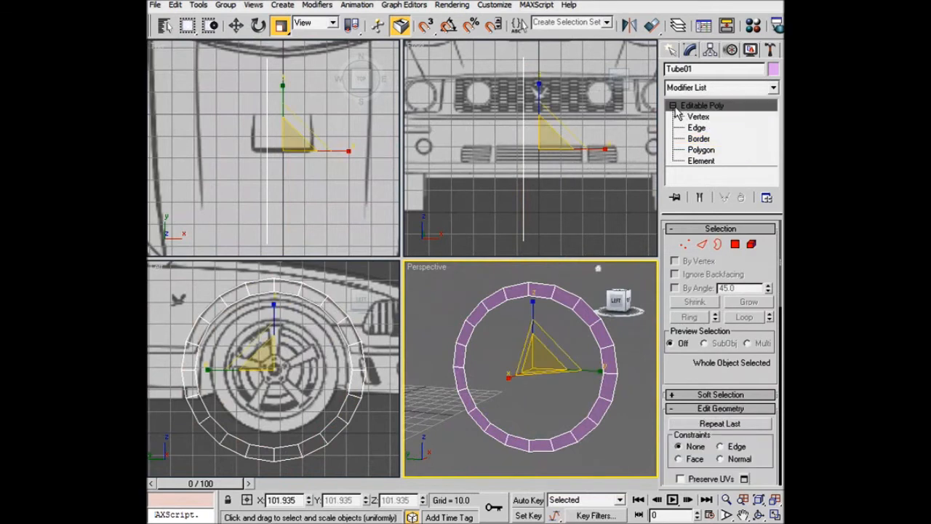
{"action": "left_click", "coordinate": [673, 106]}
- Move the ring along X in the Top view to the outer edge of the car's front fender, at about X -66.9
{"action": "scroll", "coordinate": [346, 134], "scroll_direction": "down", "scroll_amount": 2}
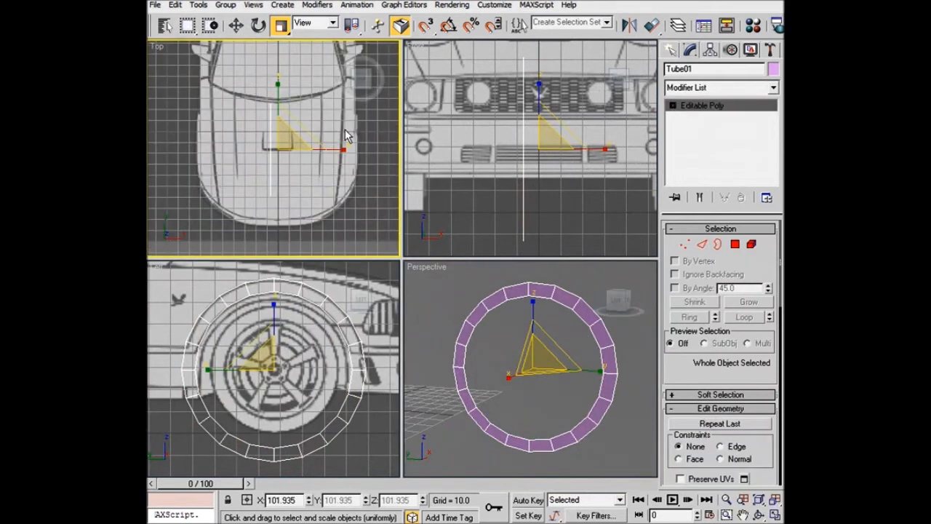
{"action": "key", "text": "alt+w"}
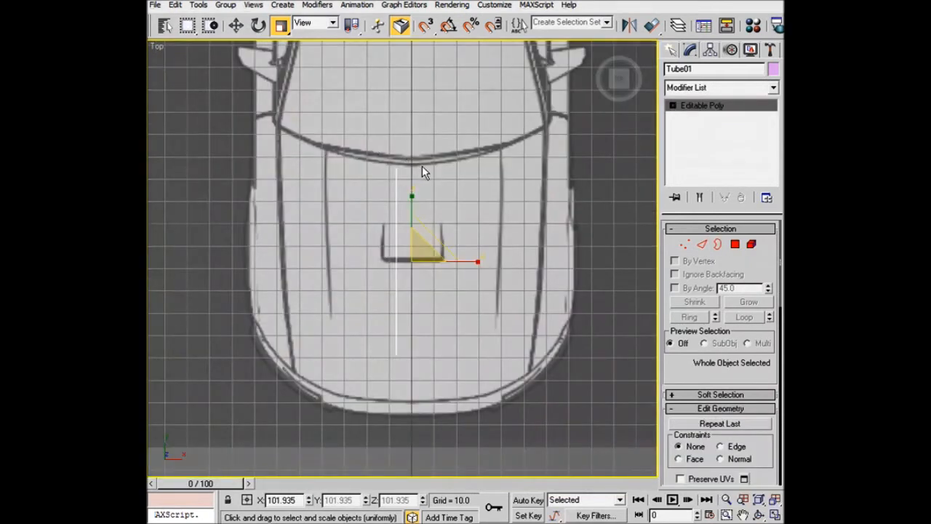
{"action": "scroll", "coordinate": [421, 165], "scroll_direction": "up", "scroll_amount": 3}
{"action": "key", "text": "w"}
{"action": "left_click_drag", "start_coordinate": [473, 261], "coordinate": [261, 241]}
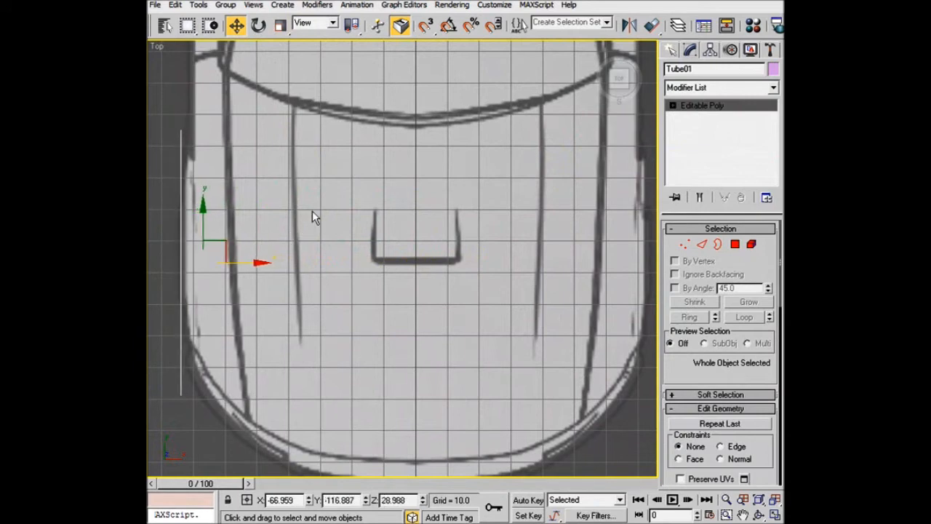
{"action": "scroll", "coordinate": [312, 210], "scroll_direction": "down", "scroll_amount": 1}
{"action": "left_click_drag", "start_coordinate": [318, 262], "coordinate": [318, 262]}
{"action": "scroll", "coordinate": [293, 257], "scroll_direction": "up", "scroll_amount": 1}
{"action": "scroll", "coordinate": [407, 265], "scroll_direction": "up", "scroll_amount": 1}
{"action": "scroll", "coordinate": [407, 265], "scroll_direction": "down", "scroll_amount": 1}
{"action": "key", "text": "alt+w"}
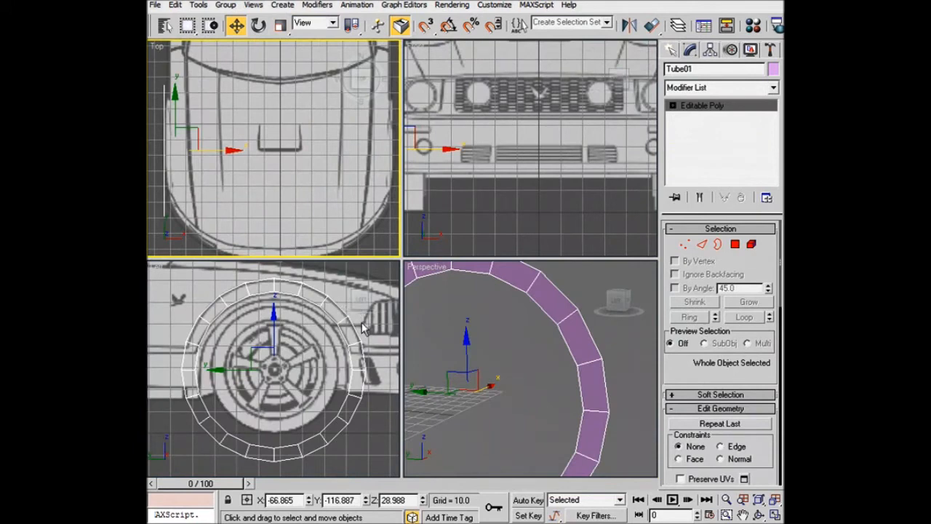
- Select the ring's outer border and move it along X in the Top view toward the car body, to about X -70.3
{"action": "left_click", "coordinate": [673, 106]}
{"action": "left_click", "coordinate": [699, 138]}
{"action": "left_click", "coordinate": [329, 295]}
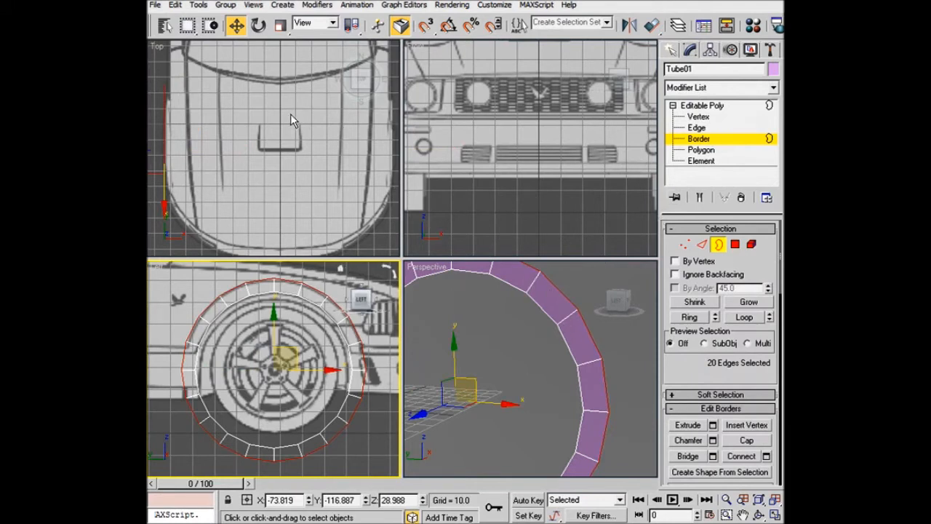
{"action": "right_click", "coordinate": [267, 117]}
{"action": "scroll", "coordinate": [267, 117], "scroll_direction": "up", "scroll_amount": 2}
{"action": "middle_click_drag", "start_coordinate": [267, 117], "coordinate": [343, 117]}
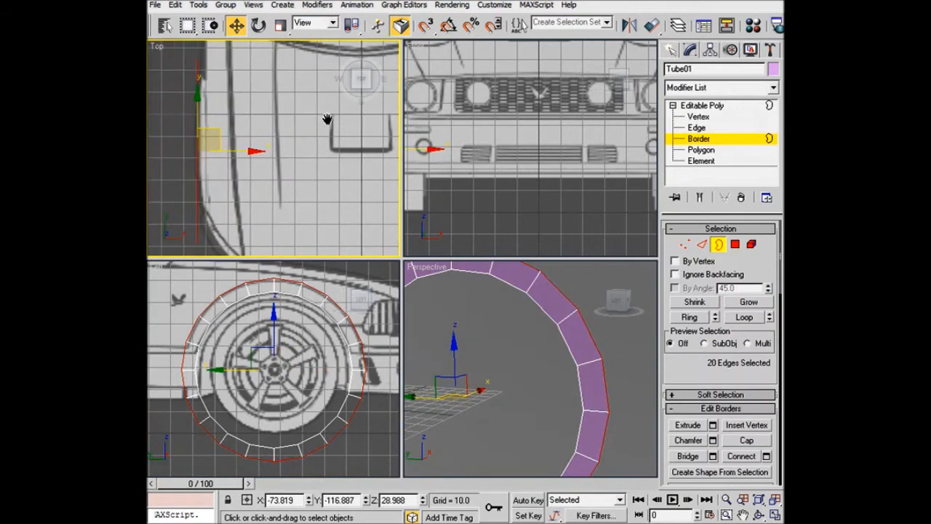
{"action": "left_click_drag", "start_coordinate": [256, 152], "coordinate": [266, 151], "text": "shift"}
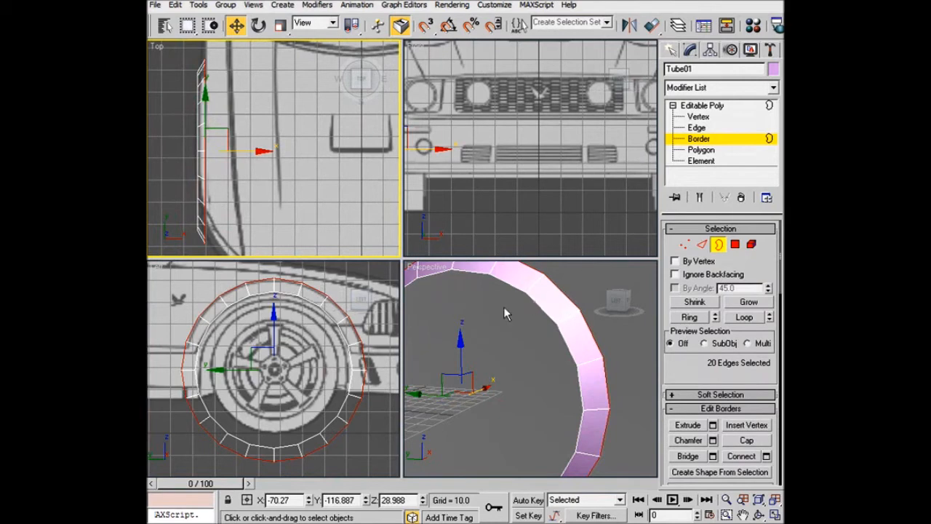
- Select the ring's inner border around the front wheel opening
{"action": "scroll", "coordinate": [312, 332], "scroll_direction": "up", "scroll_amount": 3}
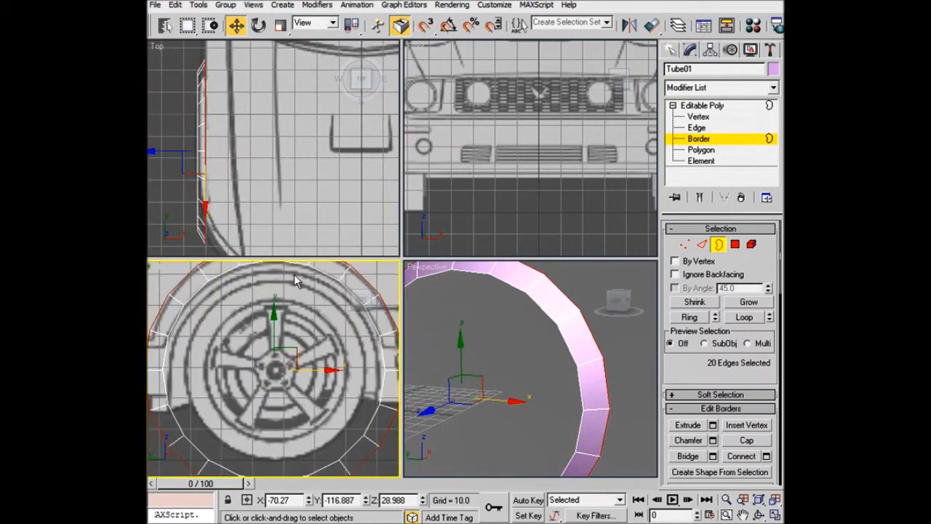
{"action": "left_click", "coordinate": [516, 288]}
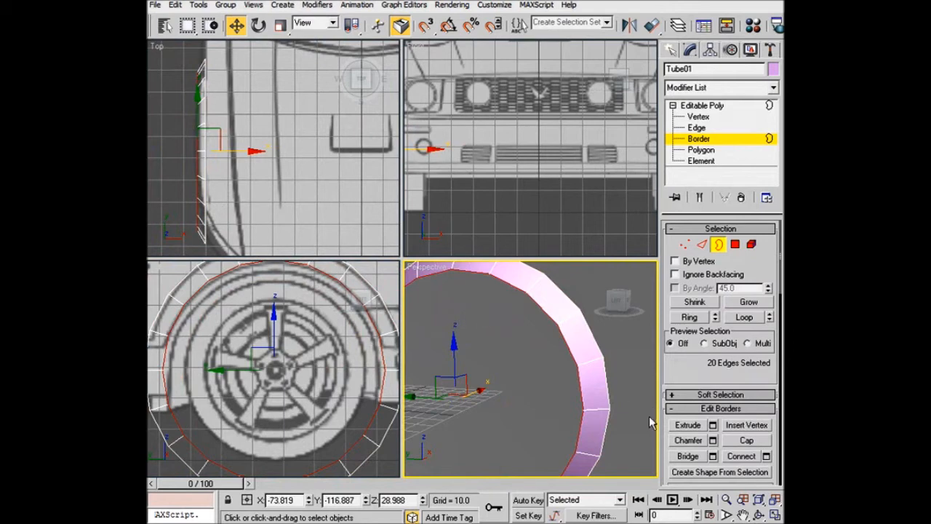
{"action": "left_click", "coordinate": [713, 425]}
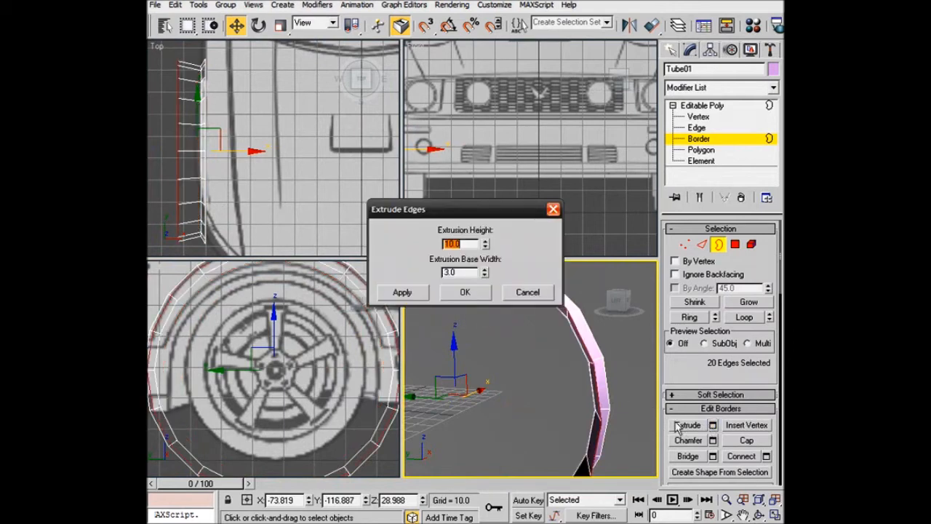
{"action": "left_click_drag", "start_coordinate": [485, 246], "coordinate": [494, 335]}
{"action": "left_click", "coordinate": [524, 299]}
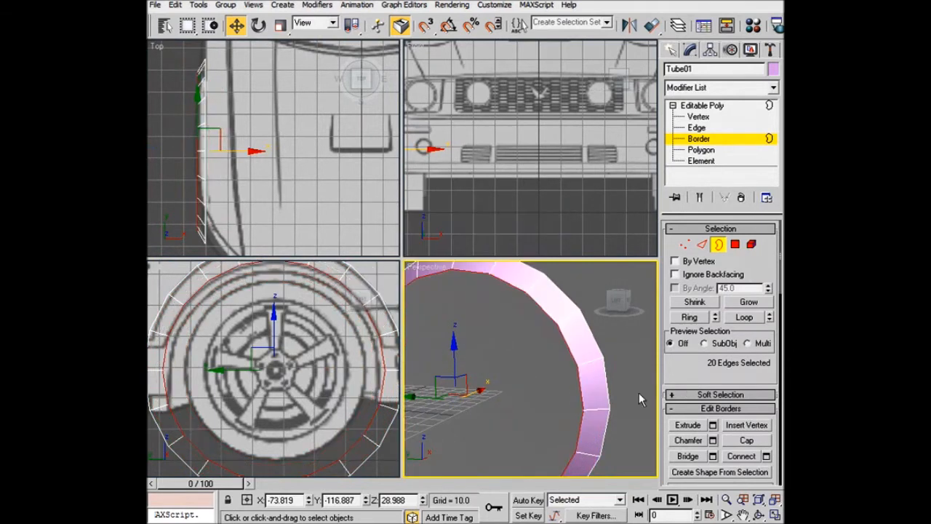
- Scale an extruded copy of the inner border slightly inward to form an inner lip, and return to the whole ring object
{"action": "key", "text": "r"}
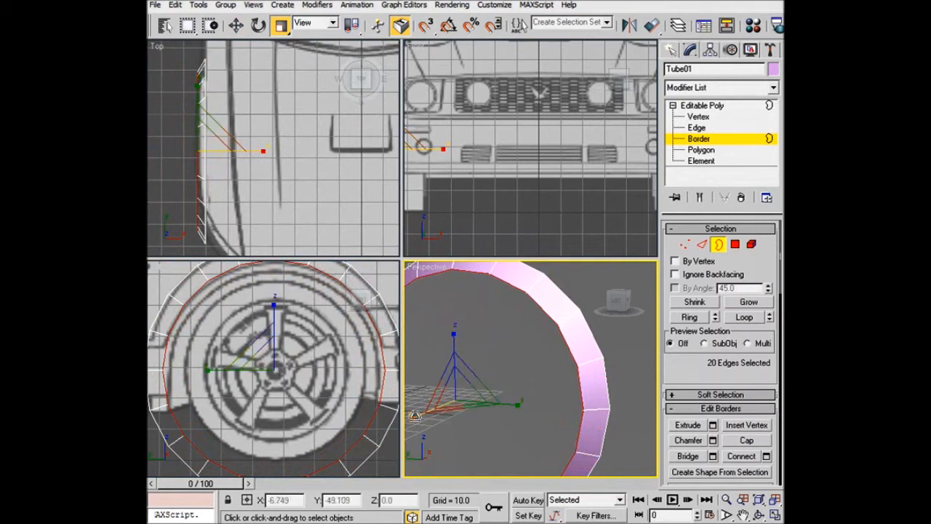
{"action": "left_click_drag", "start_coordinate": [460, 395], "coordinate": [462, 400]}
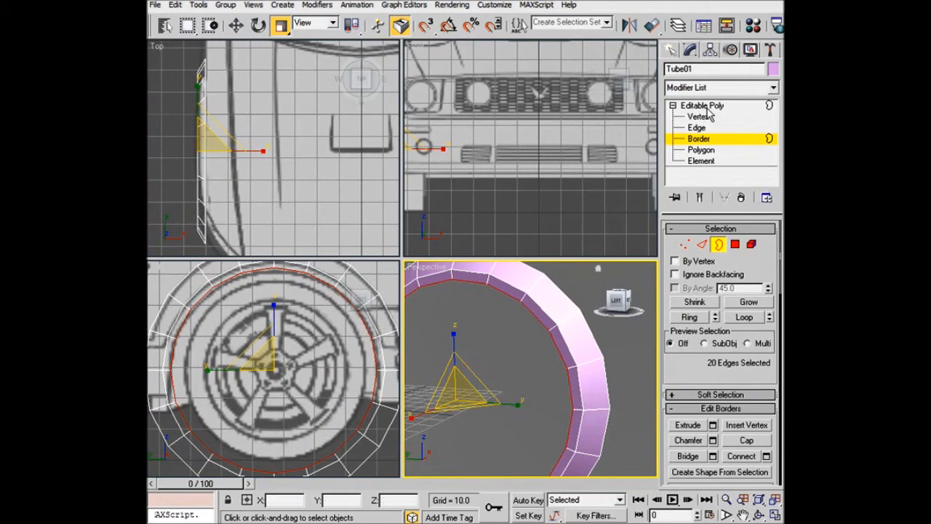
{"action": "left_click", "coordinate": [684, 107]}
{"action": "left_click", "coordinate": [674, 106]}
- Clone the front wheel ring toward the rear in a maximized Left view as a single Copy, at about Y -16.3
{"action": "right_click", "coordinate": [340, 342]}
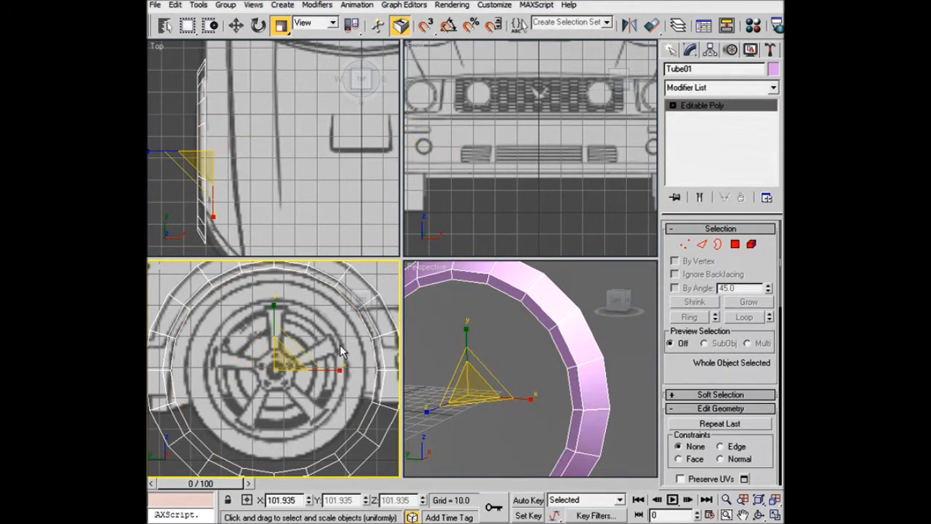
{"action": "scroll", "coordinate": [342, 352], "scroll_direction": "down", "scroll_amount": 3}
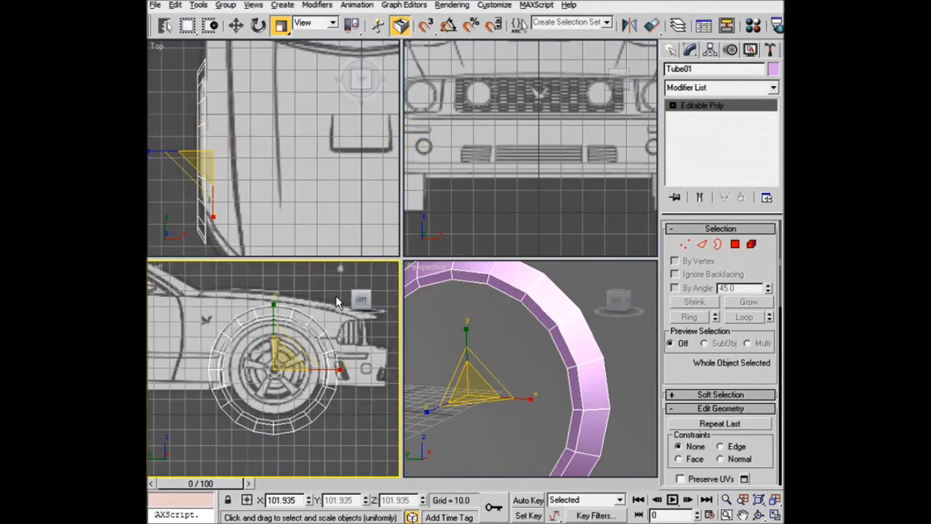
{"action": "key", "text": "alt+w"}
{"action": "scroll", "coordinate": [441, 314], "scroll_direction": "down", "scroll_amount": 2}
{"action": "middle_click_drag", "start_coordinate": [455, 313], "coordinate": [507, 334]}
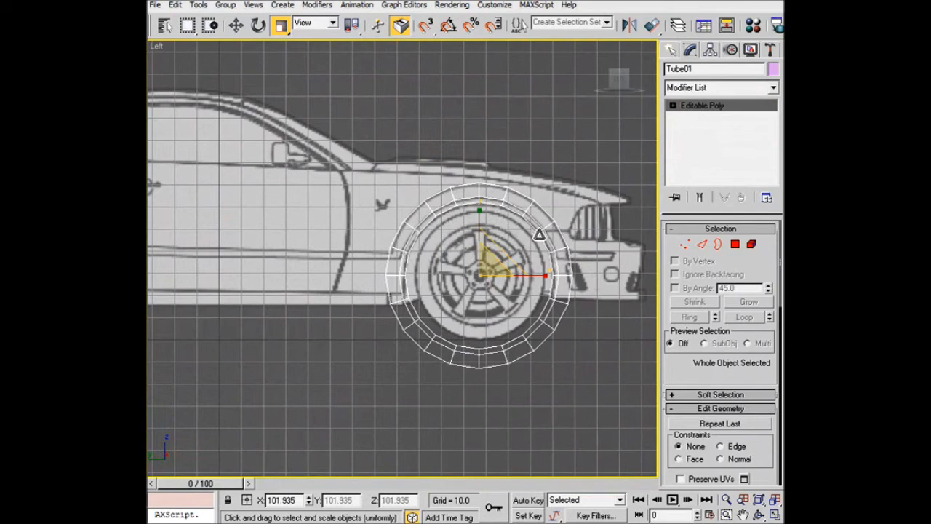
{"action": "key", "text": "w"}
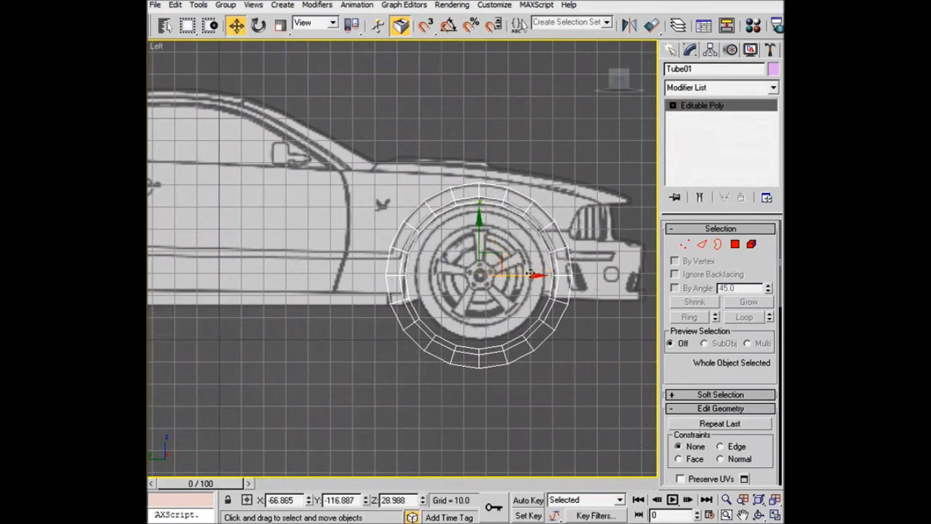
{"action": "left_click_drag", "start_coordinate": [536, 274], "coordinate": [307, 269], "text": "shift"}
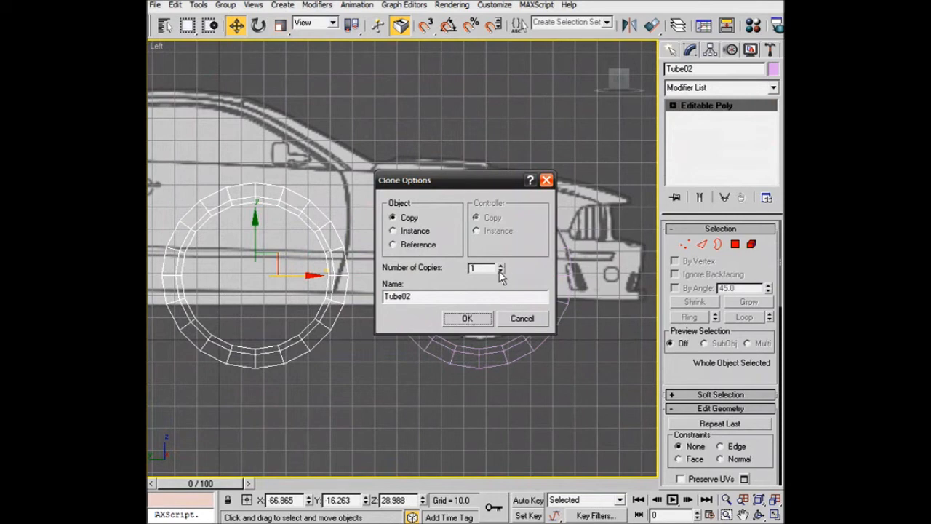
{"action": "left_click", "coordinate": [469, 319]}
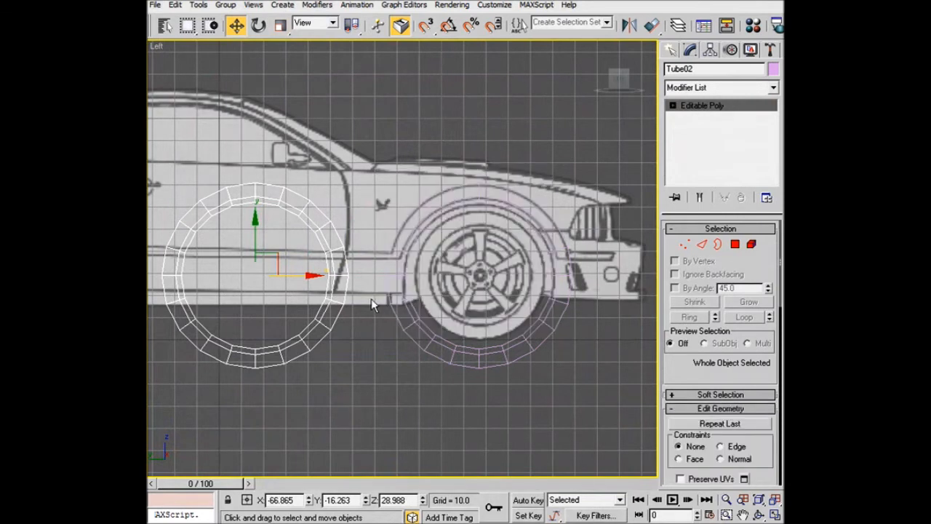
- Move the copied ring over the rear wheel arch in the Left view, at about Y 102.4 and Z 30.9
{"action": "middle_click_drag", "start_coordinate": [368, 296], "coordinate": [580, 304]}
{"action": "left_click_drag", "start_coordinate": [527, 276], "coordinate": [303, 271]}
{"action": "middle_click_drag", "start_coordinate": [304, 271], "coordinate": [455, 277]}
{"action": "left_click_drag", "start_coordinate": [422, 275], "coordinate": [407, 274]}
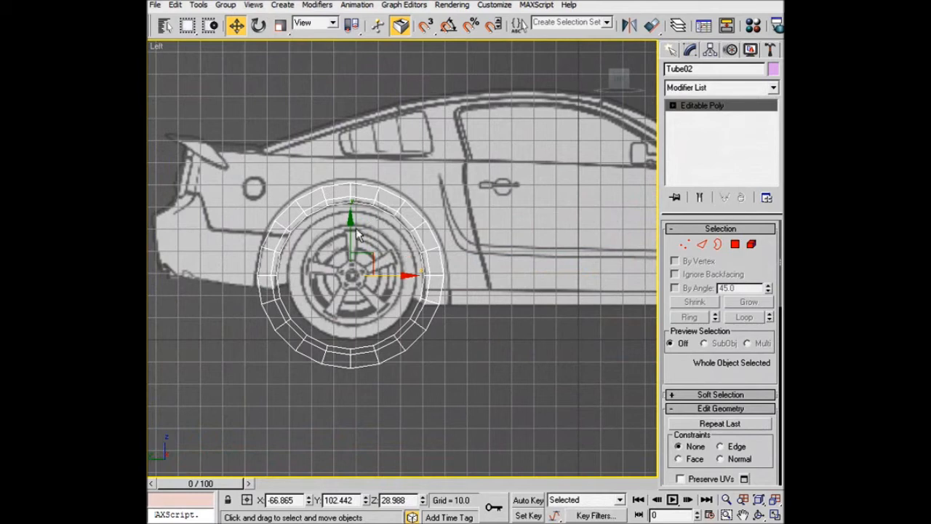
{"action": "left_click_drag", "start_coordinate": [352, 221], "coordinate": [352, 216]}
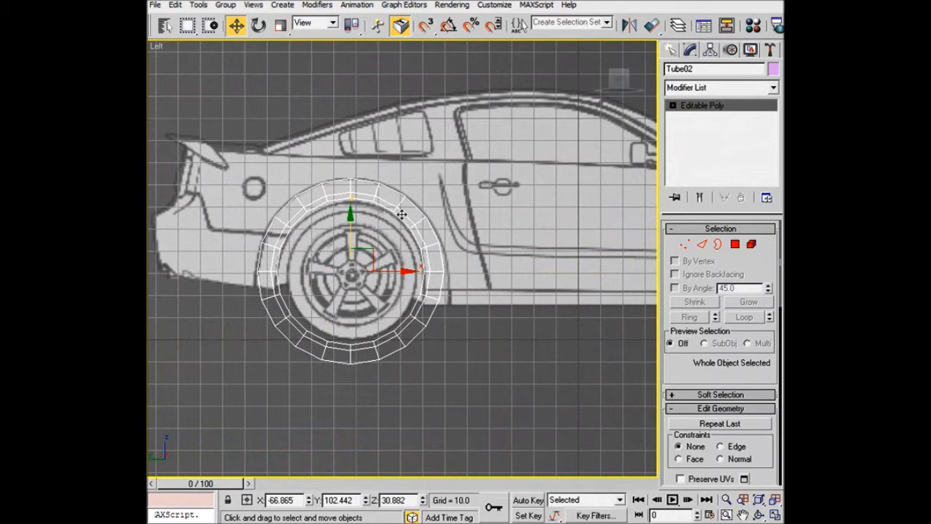
{"action": "middle_click_drag", "start_coordinate": [535, 289], "coordinate": [327, 255]}
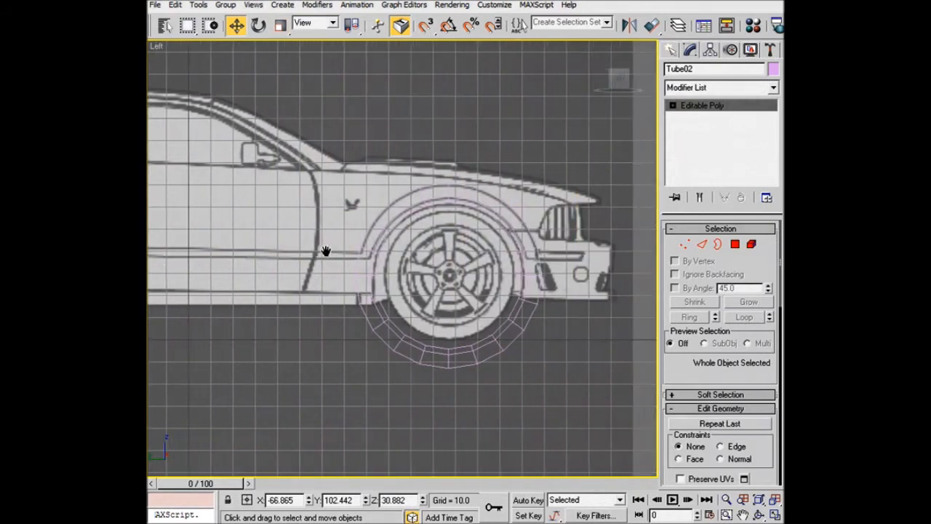
{"action": "scroll", "coordinate": [436, 288], "scroll_direction": "up", "scroll_amount": 5}
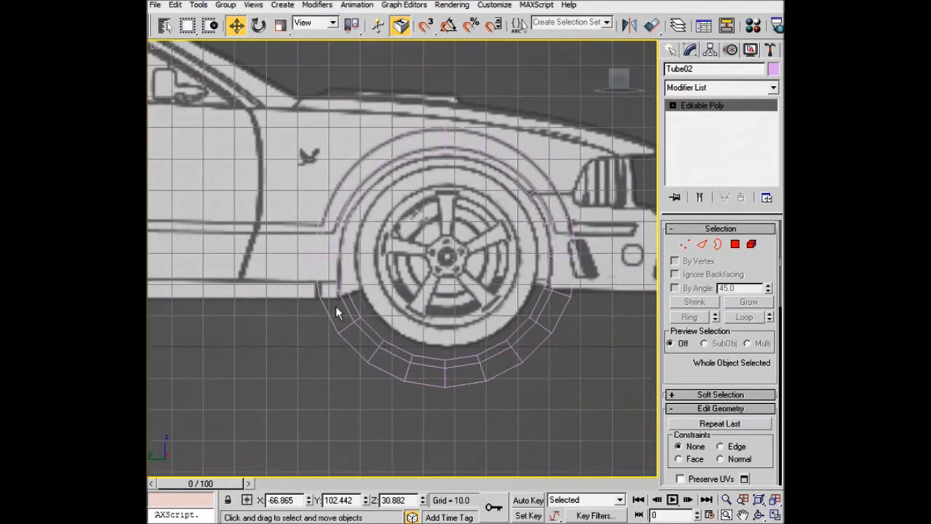
{"action": "key", "text": "4"}
{"action": "left_click_drag", "start_coordinate": [575, 334], "coordinate": [343, 422]}
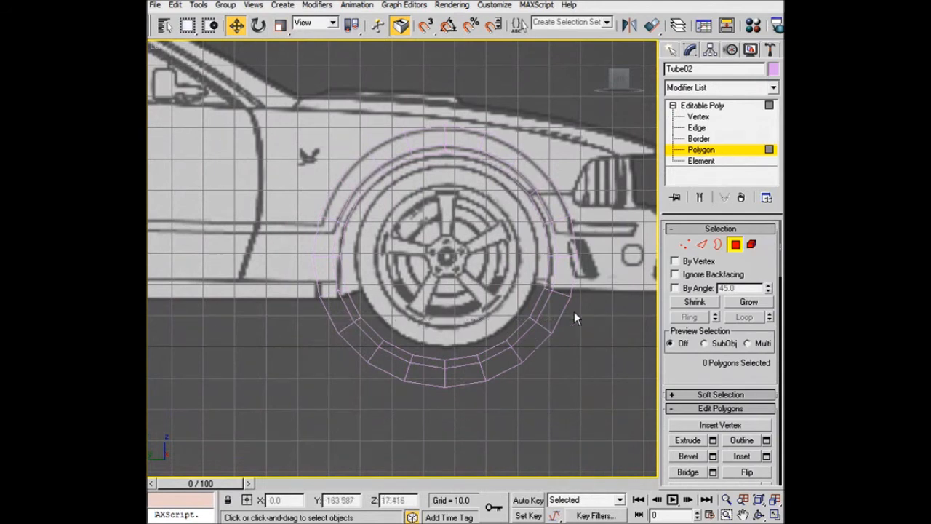
{"action": "key", "text": "4"}
- Select the front wheel ring and delete its bottom polygons plus the next segment on its door-facing end
{"action": "left_click", "coordinate": [555, 291]}
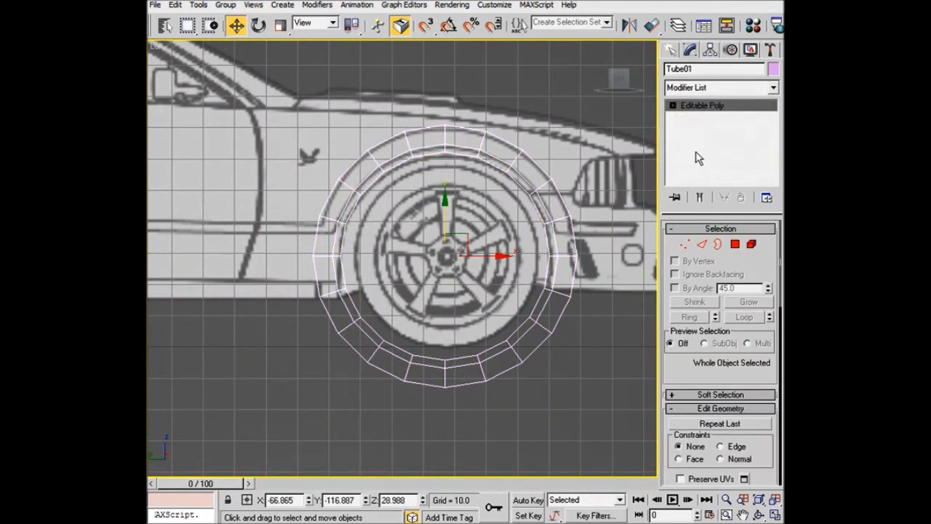
{"action": "left_click", "coordinate": [673, 105]}
{"action": "left_click", "coordinate": [709, 149]}
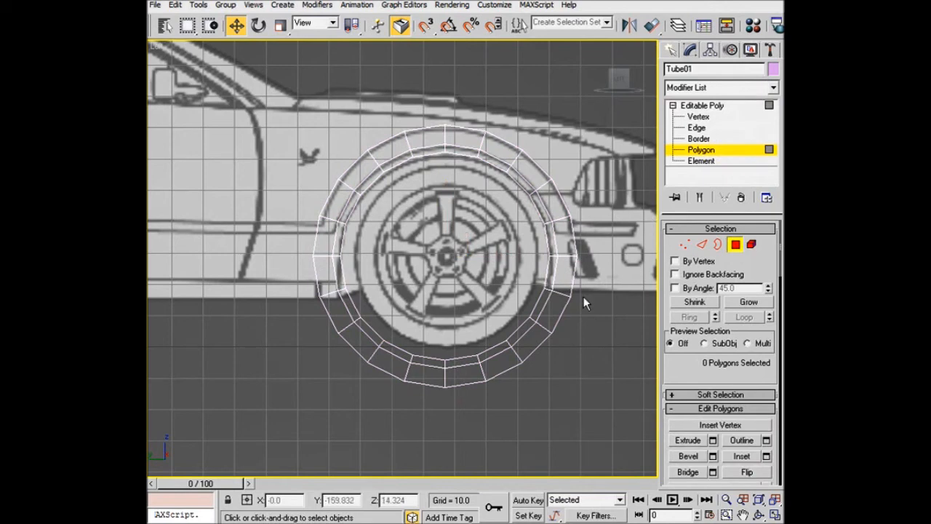
{"action": "mouse_move", "coordinate": [541, 336]}
{"action": "left_mouse_down"}
{"action": "mouse_move", "coordinate": [483, 391]}
{"action": "mouse_move", "coordinate": [453, 339]}
{"action": "mouse_move", "coordinate": [366, 398]}
{"action": "left_mouse_up"}
{"action": "key", "text": "ctrl+z"}
{"action": "key", "text": "Delete"}
{"action": "key", "text": "Delete"}
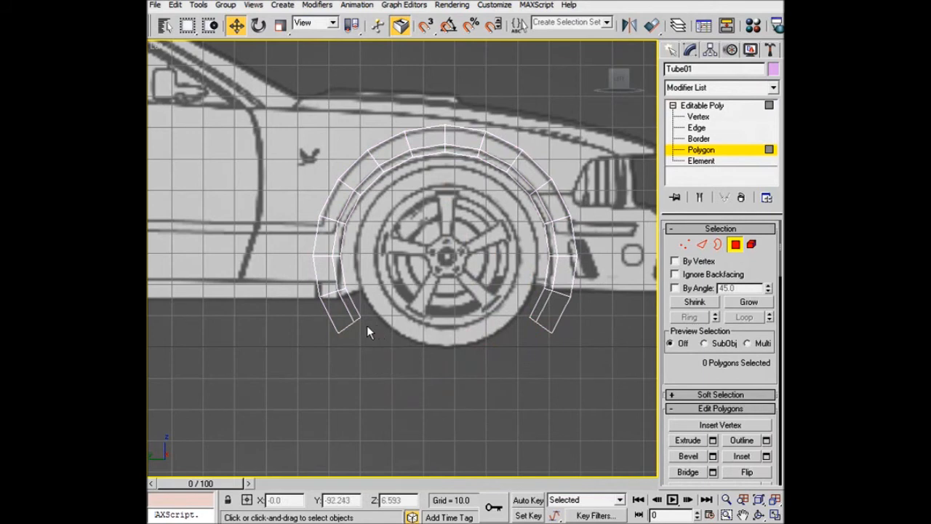
{"action": "left_click_drag", "start_coordinate": [372, 316], "coordinate": [317, 318]}
{"action": "key", "text": "Delete"}
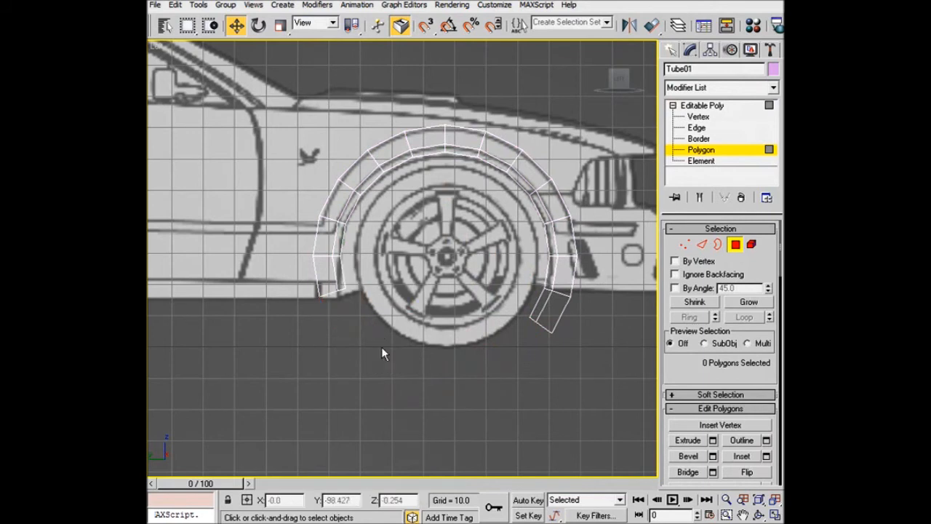
- Select the rear wheel ring and delete its bottom polygons, including the extra segment on its door-facing end
{"action": "middle_click_drag", "start_coordinate": [327, 292], "coordinate": [582, 289]}
{"action": "middle_click_drag", "start_coordinate": [341, 290], "coordinate": [574, 291]}
{"action": "middle_click_drag", "start_coordinate": [421, 296], "coordinate": [572, 299]}
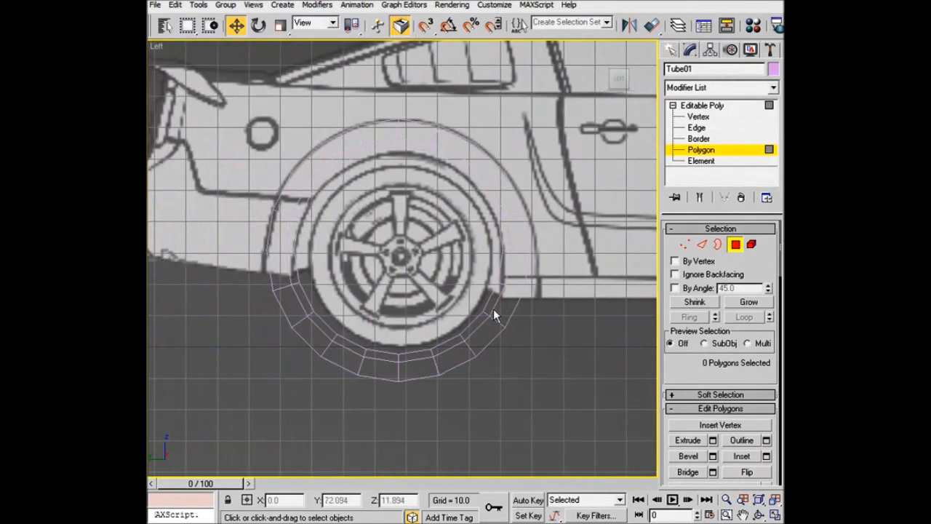
{"action": "left_click", "coordinate": [709, 107]}
{"action": "left_click", "coordinate": [493, 311]}
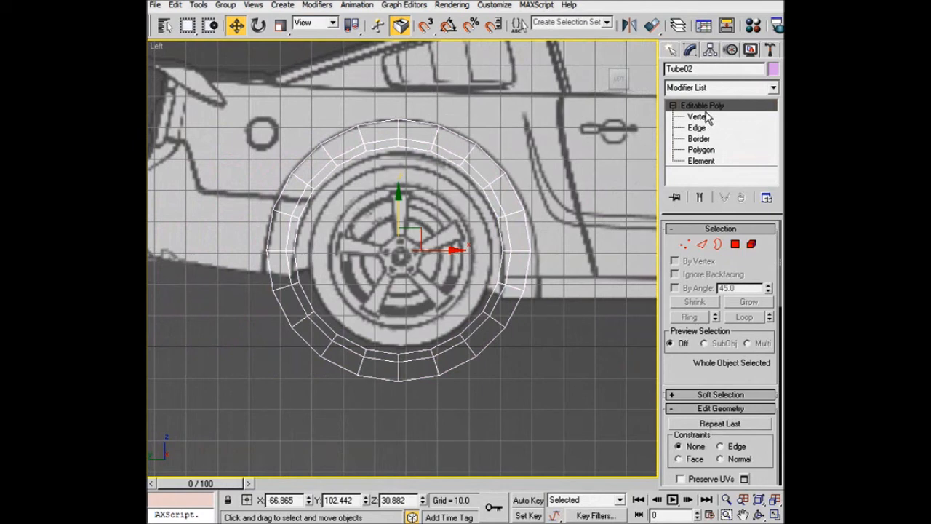
{"action": "left_click", "coordinate": [701, 150]}
{"action": "left_click_drag", "start_coordinate": [519, 337], "coordinate": [386, 393]}
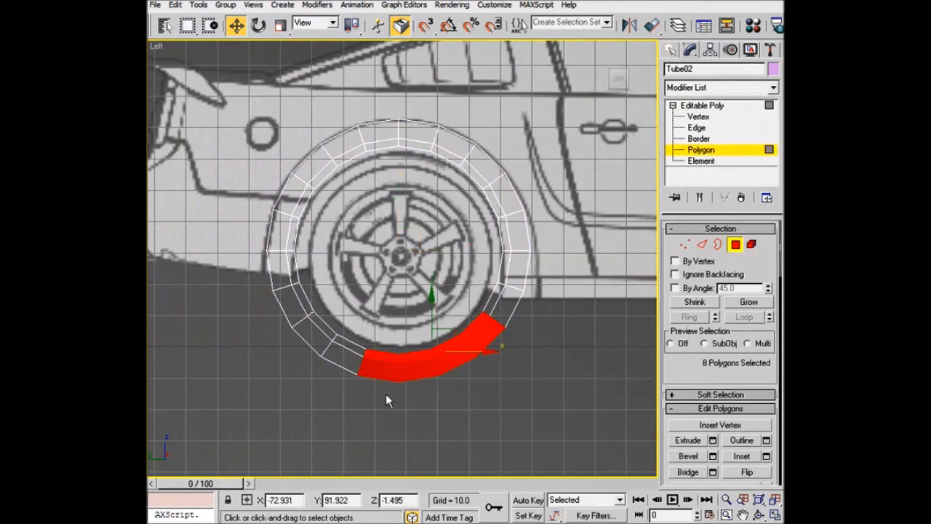
{"action": "key", "text": "Delete"}
{"action": "left_click_drag", "start_coordinate": [388, 314], "coordinate": [303, 390]}
{"action": "key", "text": "Delete"}
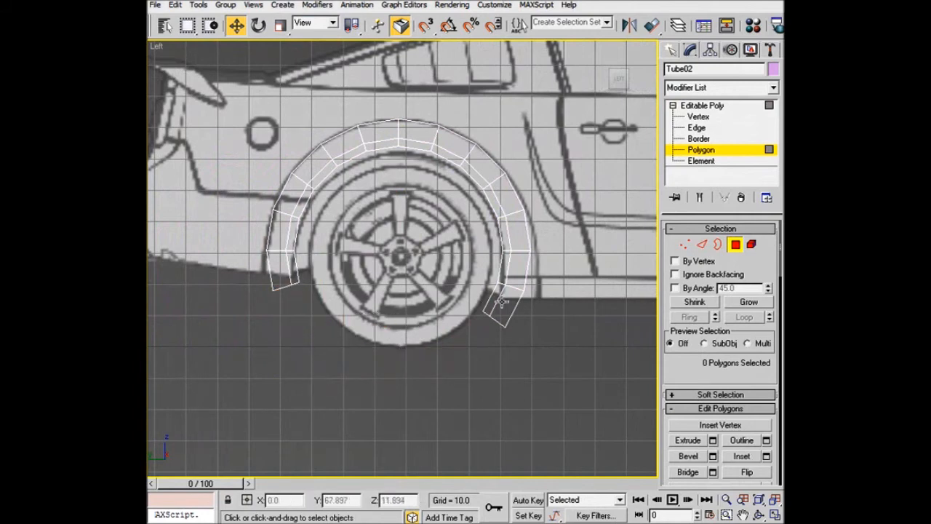
{"action": "left_click_drag", "start_coordinate": [461, 348], "coordinate": [461, 347]}
{"action": "key", "text": "Delete"}
- Leave the rear arch's sub-object editing and attach the rear arch to the front arch as one object
{"action": "middle_click_drag", "start_coordinate": [558, 320], "coordinate": [162, 281]}
{"action": "middle_click_drag", "start_coordinate": [530, 315], "coordinate": [621, 311]}
{"action": "scroll", "coordinate": [551, 309], "scroll_direction": "down", "scroll_amount": 2}
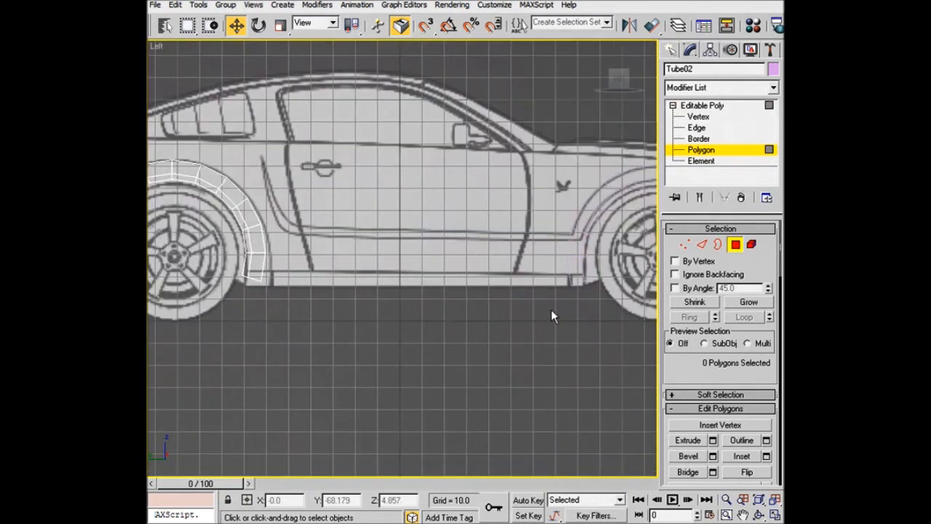
{"action": "left_click", "coordinate": [700, 107]}
{"action": "left_click", "coordinate": [673, 105]}
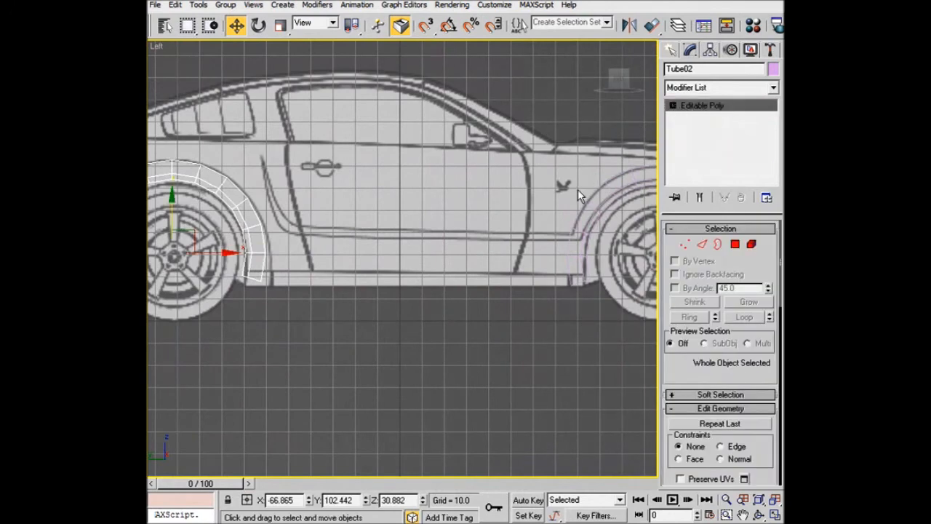
{"action": "scroll", "coordinate": [577, 189], "scroll_direction": "down", "scroll_amount": 2}
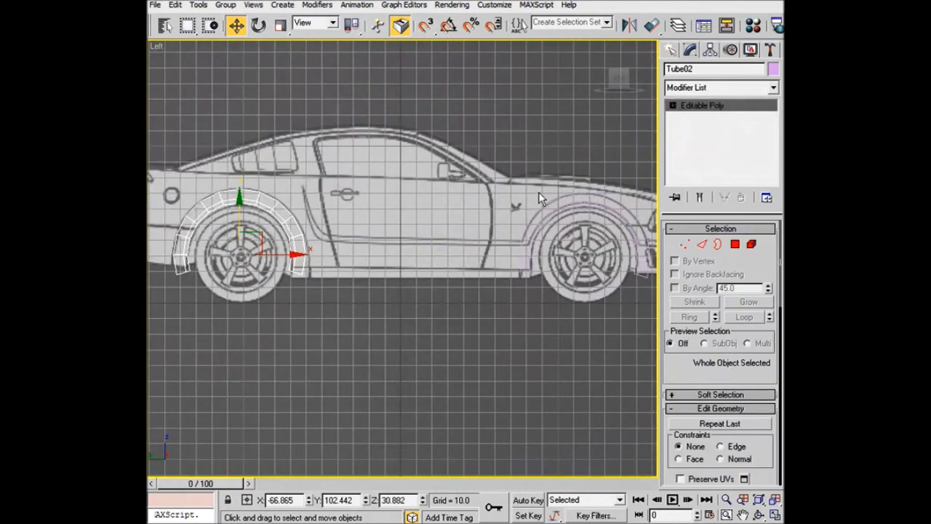
{"action": "left_click", "coordinate": [574, 205]}
{"action": "left_click_drag", "start_coordinate": [684, 371], "coordinate": [694, 237]}
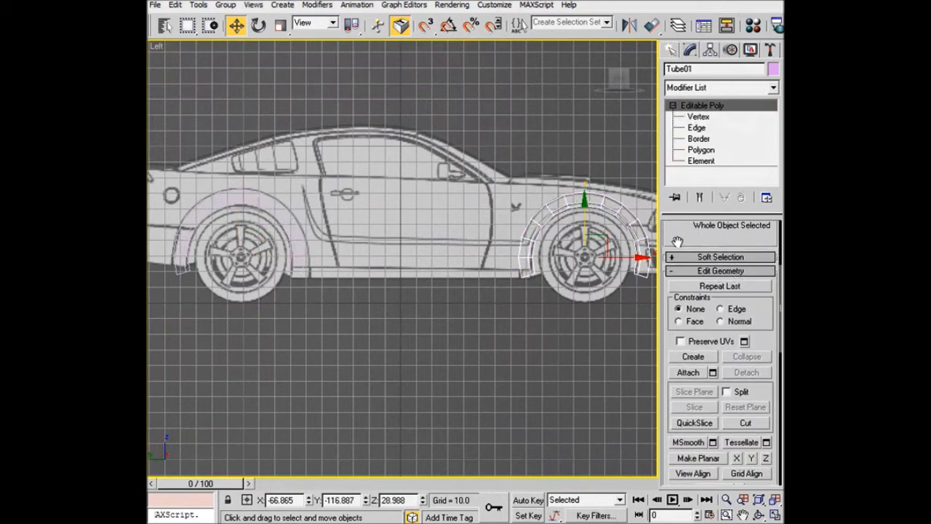
{"action": "scroll", "coordinate": [687, 229], "scroll_direction": "down", "scroll_amount": 1}
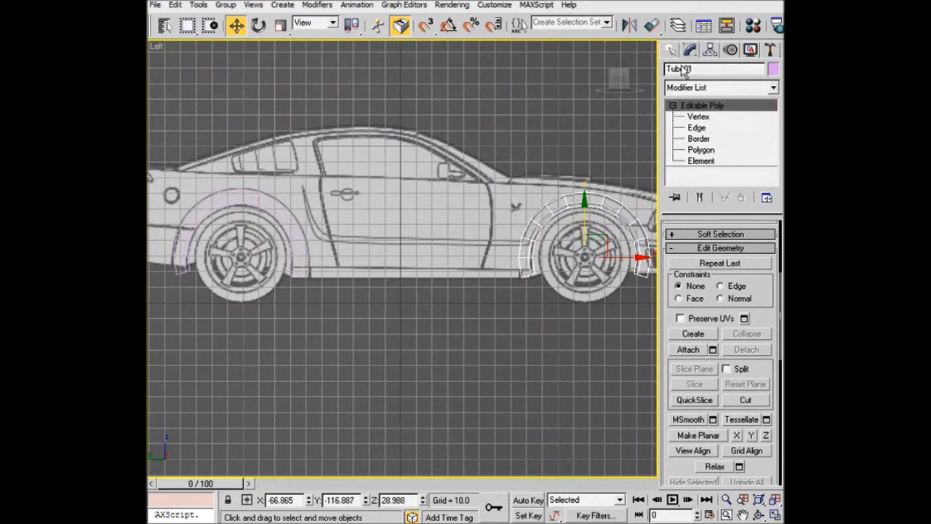
{"action": "left_click", "coordinate": [688, 349]}
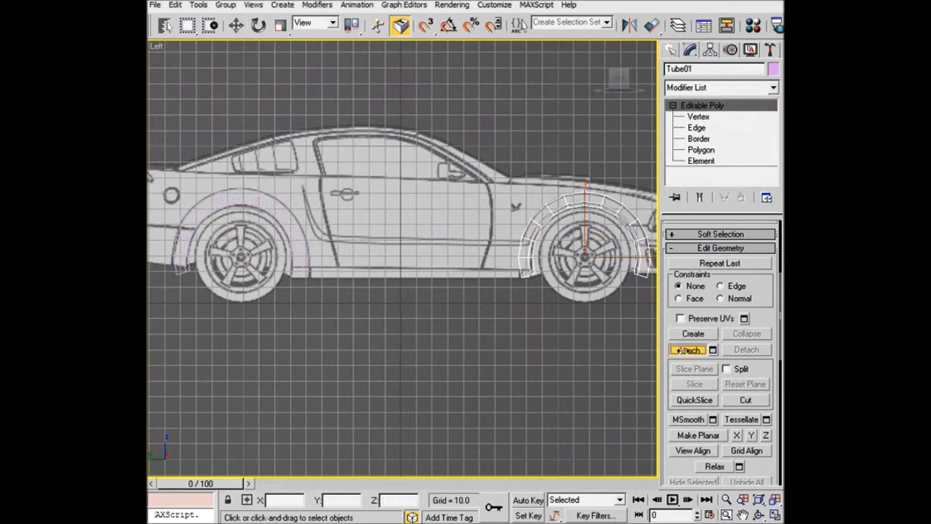
{"action": "left_click", "coordinate": [300, 266]}
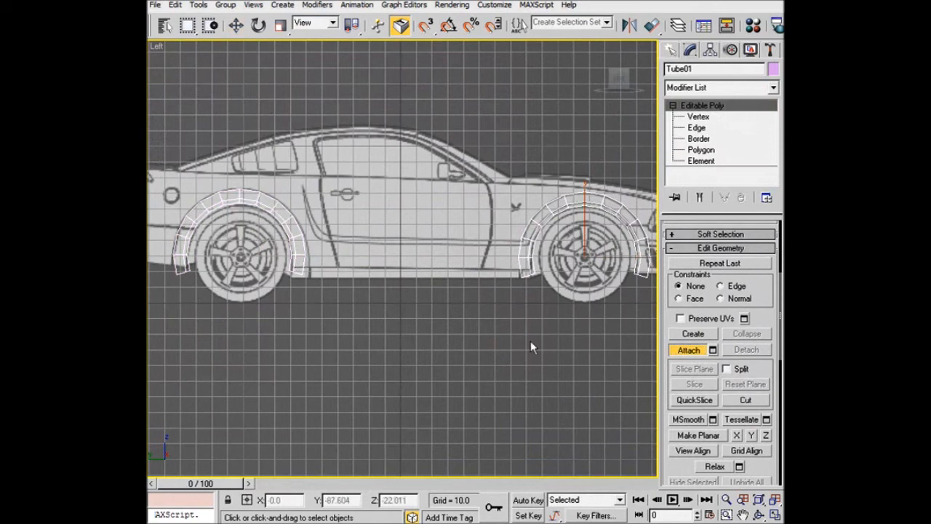
- End the Attach command and test selecting polygons on both arches of the combined object
{"action": "left_click", "coordinate": [690, 351]}
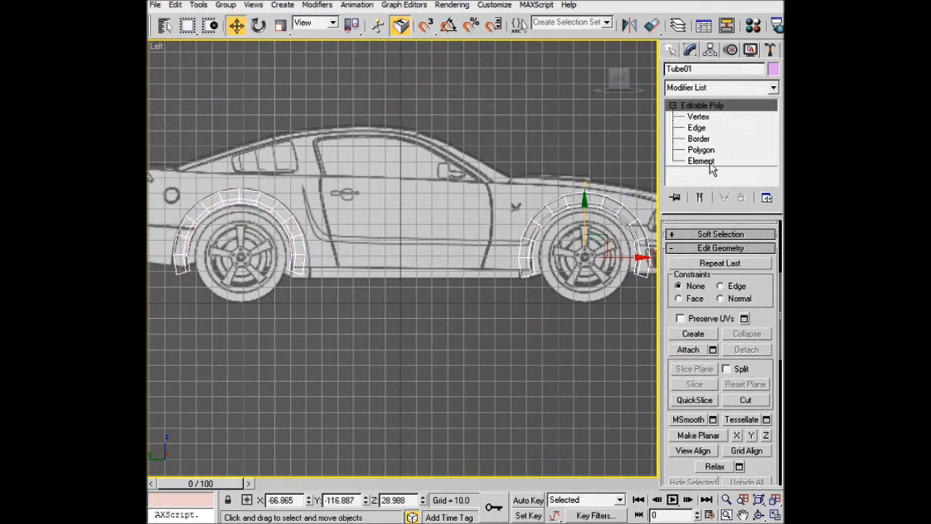
{"action": "left_click", "coordinate": [699, 116]}
{"action": "left_click", "coordinate": [695, 107]}
{"action": "left_click", "coordinate": [673, 106]}
{"action": "left_click", "coordinate": [672, 106]}
{"action": "left_click", "coordinate": [701, 150]}
{"action": "left_click_drag", "start_coordinate": [563, 190], "coordinate": [573, 204]}
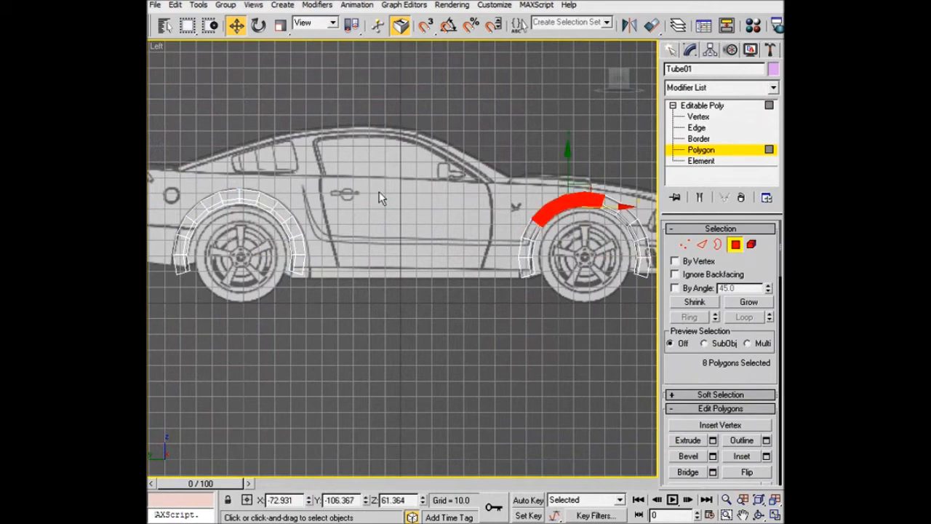
{"action": "left_click_drag", "start_coordinate": [262, 223], "coordinate": [360, 219]}
{"action": "key", "text": "ctrl+z"}
{"action": "left_click", "coordinate": [699, 107]}
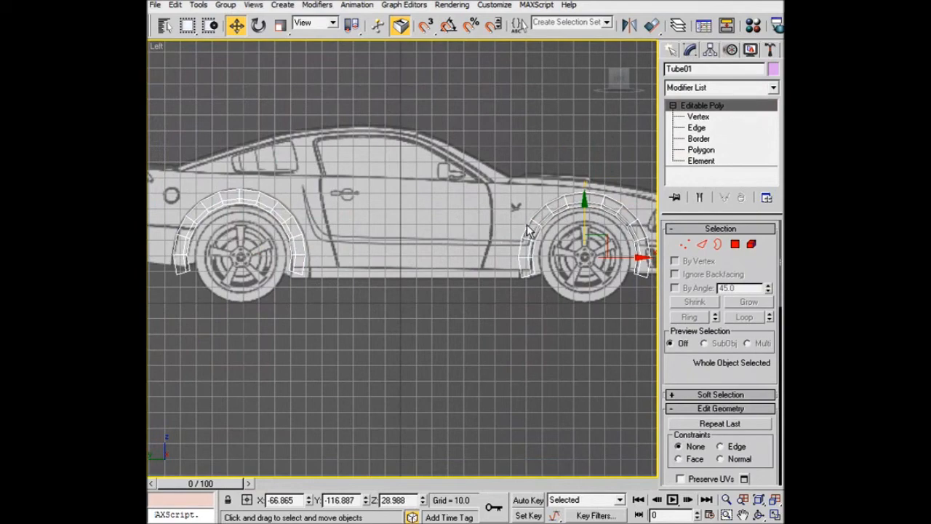
- Move the three bottom vertices at the front arch's bumper-side end onto the bumper's lower edge, below the row above, at about Z 18
{"action": "scroll", "coordinate": [551, 262], "scroll_direction": "up", "scroll_amount": 10}
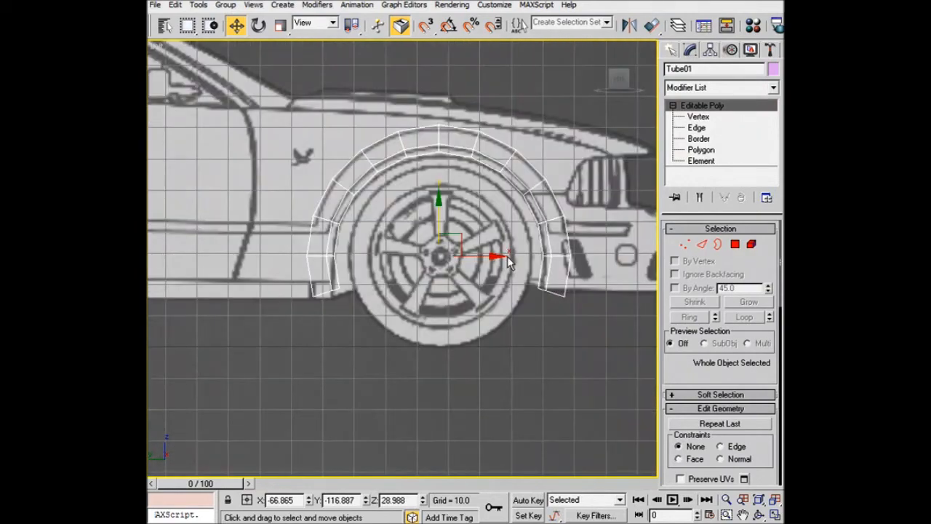
{"action": "scroll", "coordinate": [490, 270], "scroll_direction": "up", "scroll_amount": 4}
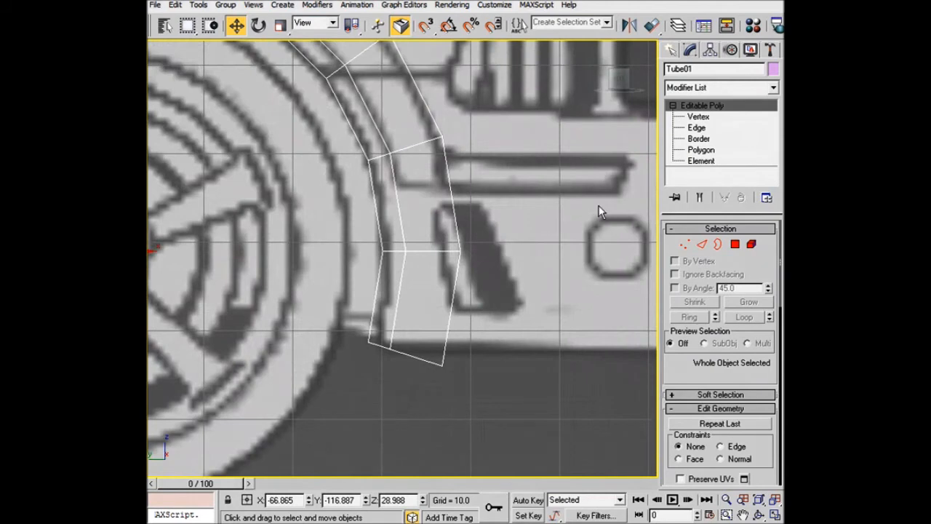
{"action": "left_click", "coordinate": [700, 117]}
{"action": "left_click", "coordinate": [438, 370]}
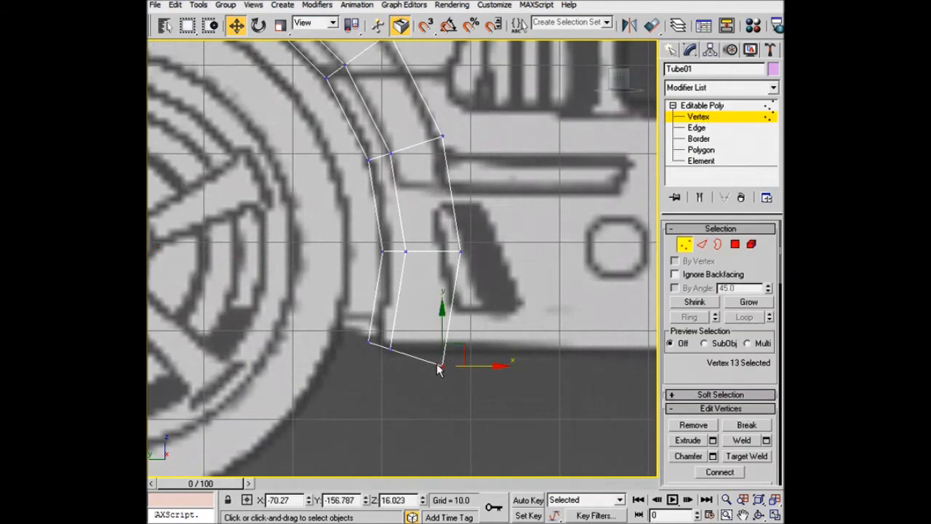
{"action": "left_click_drag", "start_coordinate": [446, 314], "coordinate": [445, 298]}
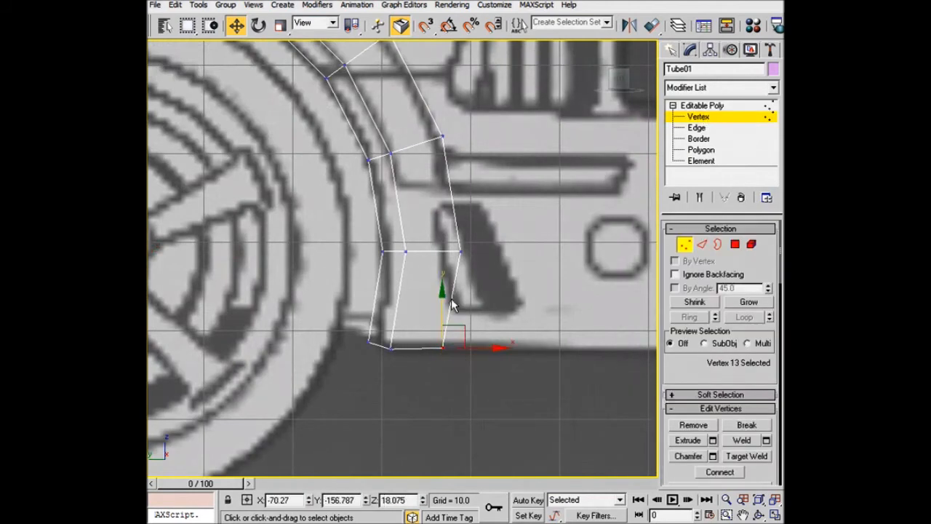
{"action": "left_click_drag", "start_coordinate": [491, 350], "coordinate": [507, 349]}
{"action": "left_click", "coordinate": [391, 349]}
{"action": "mouse_move", "coordinate": [431, 350]}
{"action": "left_mouse_down"}
{"action": "mouse_move", "coordinate": [447, 349]}
{"action": "mouse_move", "coordinate": [422, 343]}
{"action": "mouse_move", "coordinate": [432, 350]}
{"action": "left_mouse_up"}
{"action": "left_click", "coordinate": [368, 342]}
{"action": "left_click_drag", "start_coordinate": [384, 297], "coordinate": [384, 298]}
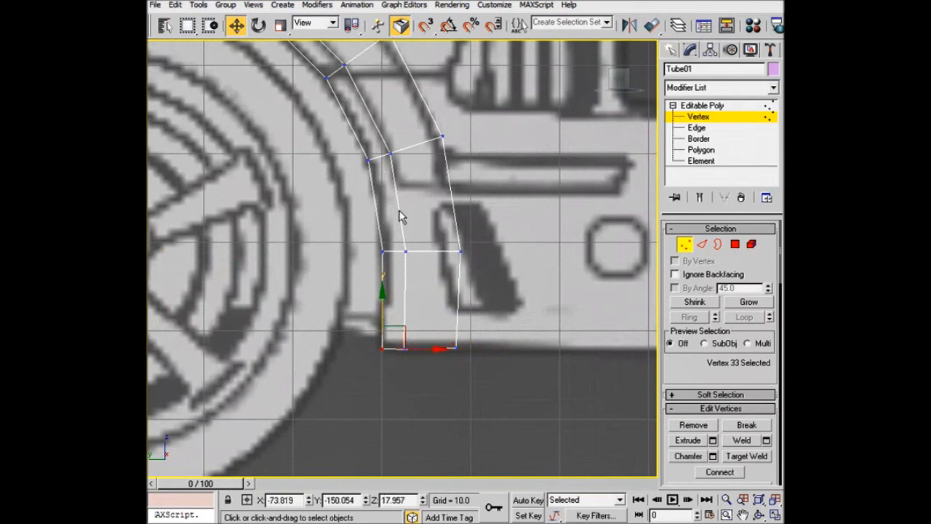
- Flatten the bumper-side bottom vertices into a level row by scaling, and fine-tune the outer corner vertex to about Y -158.3
{"action": "left_click", "coordinate": [405, 349]}
{"action": "left_click_drag", "start_coordinate": [354, 329], "coordinate": [470, 364]}
{"action": "key", "text": "r"}
{"action": "left_click_drag", "start_coordinate": [416, 283], "coordinate": [418, 320]}
{"action": "left_click", "coordinate": [458, 391]}
{"action": "left_click", "coordinate": [455, 347]}
{"action": "key", "text": "w"}
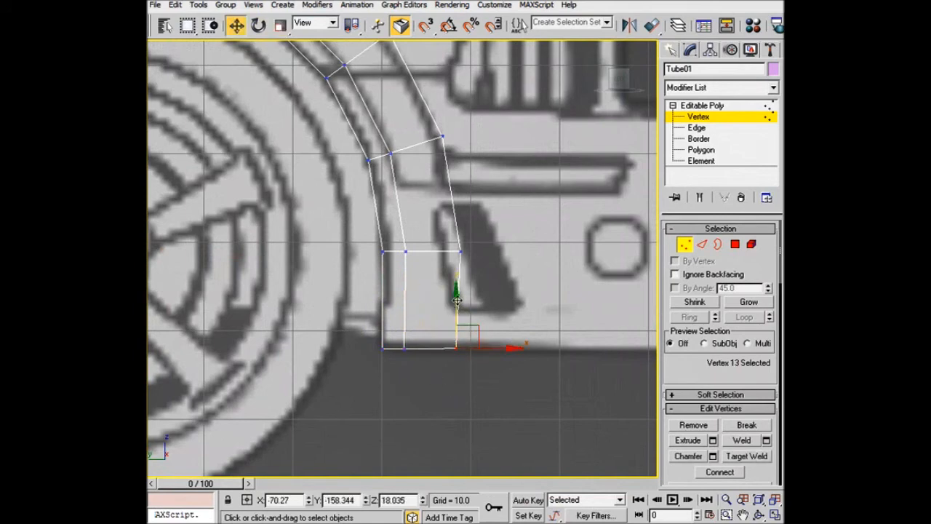
{"action": "left_click_drag", "start_coordinate": [457, 295], "coordinate": [457, 295]}
{"action": "left_click", "coordinate": [425, 303]}
- Align the three bottom vertices at the front arch's door-side end with the sill line and the vertices above, at about Z 15.9
{"action": "scroll", "coordinate": [395, 292], "scroll_direction": "down", "scroll_amount": 2}
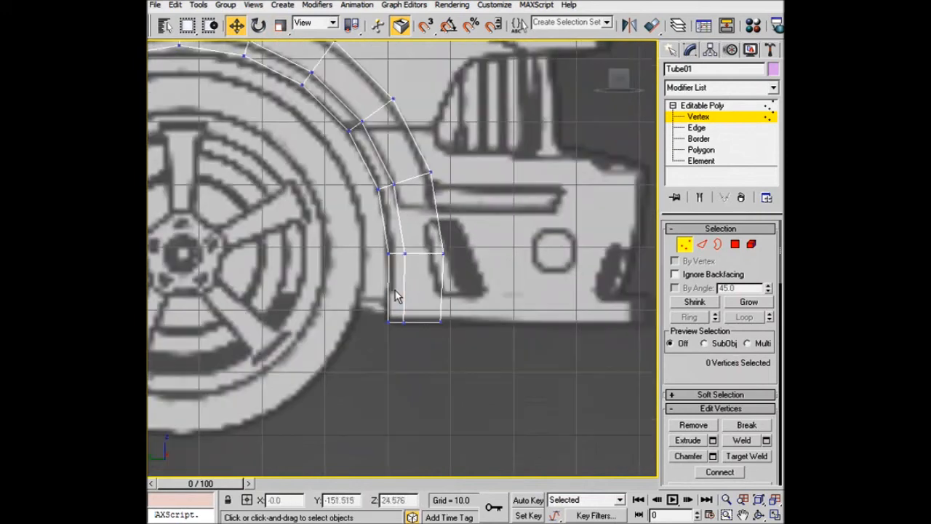
{"action": "scroll", "coordinate": [395, 292], "scroll_direction": "down", "scroll_amount": 4}
{"action": "middle_click_drag", "start_coordinate": [338, 293], "coordinate": [557, 293]}
{"action": "scroll", "coordinate": [551, 293], "scroll_direction": "up", "scroll_amount": 4}
{"action": "middle_click_drag", "start_coordinate": [446, 293], "coordinate": [459, 294]}
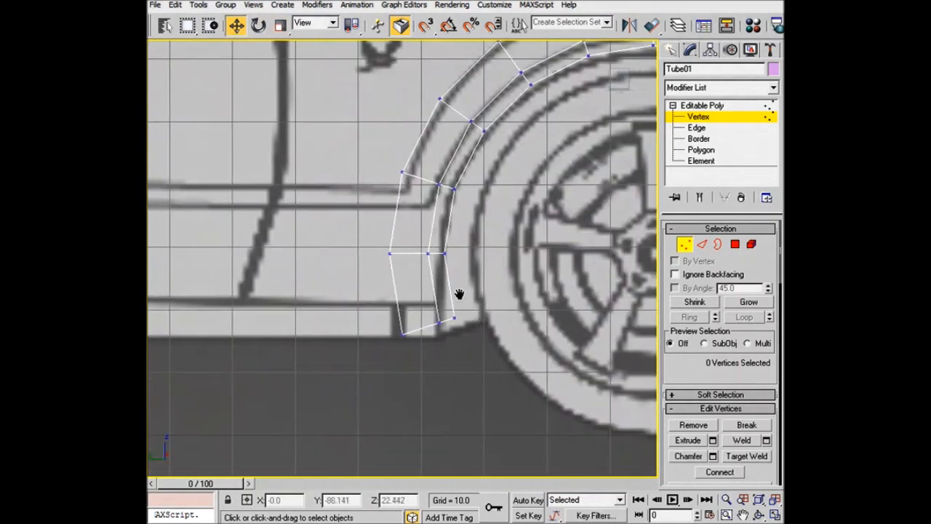
{"action": "left_click", "coordinate": [402, 333]}
{"action": "mouse_move", "coordinate": [447, 336]}
{"action": "left_mouse_down"}
{"action": "mouse_move", "coordinate": [433, 339]}
{"action": "mouse_move", "coordinate": [457, 323]}
{"action": "mouse_move", "coordinate": [447, 322]}
{"action": "left_mouse_up"}
{"action": "left_click", "coordinate": [440, 323]}
{"action": "left_click_drag", "start_coordinate": [429, 275], "coordinate": [453, 289]}
{"action": "left_click", "coordinate": [451, 320]}
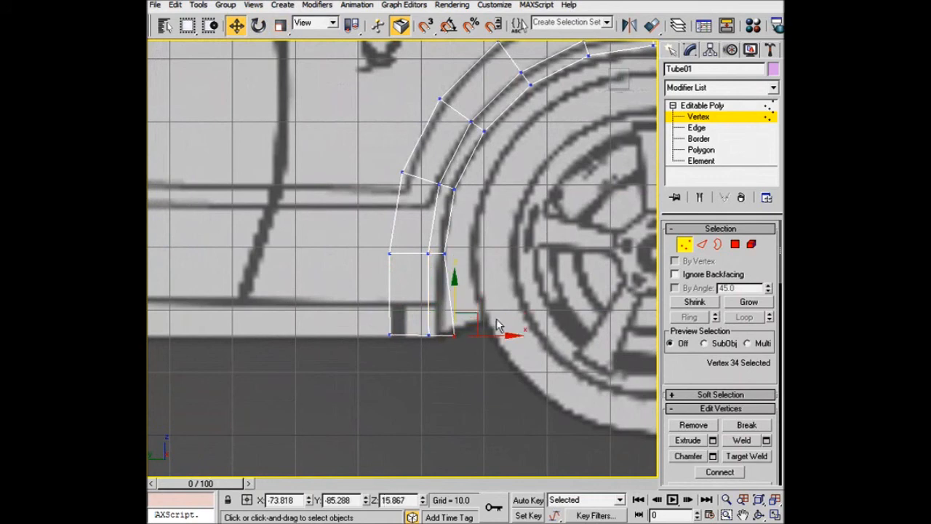
{"action": "left_click_drag", "start_coordinate": [501, 332], "coordinate": [485, 336]}
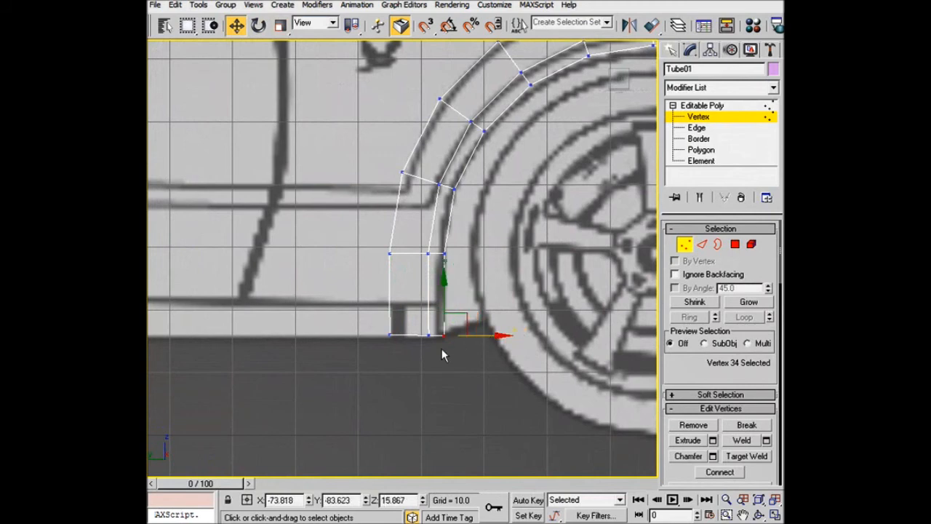
{"action": "left_click", "coordinate": [389, 335]}
{"action": "left_click_drag", "start_coordinate": [394, 307], "coordinate": [398, 311]}
- Shape the rear arch's door-side end by moving its outer vertices outward and its bottom vertices down to the sill line
{"action": "scroll", "coordinate": [399, 304], "scroll_direction": "down", "scroll_amount": 6}
{"action": "middle_click_drag", "start_coordinate": [325, 297], "coordinate": [535, 292]}
{"action": "middle_click_drag", "start_coordinate": [268, 292], "coordinate": [408, 295]}
{"action": "scroll", "coordinate": [444, 300], "scroll_direction": "up", "scroll_amount": 6}
{"action": "left_click", "coordinate": [449, 324]}
{"action": "left_click_drag", "start_coordinate": [477, 322], "coordinate": [493, 322]}
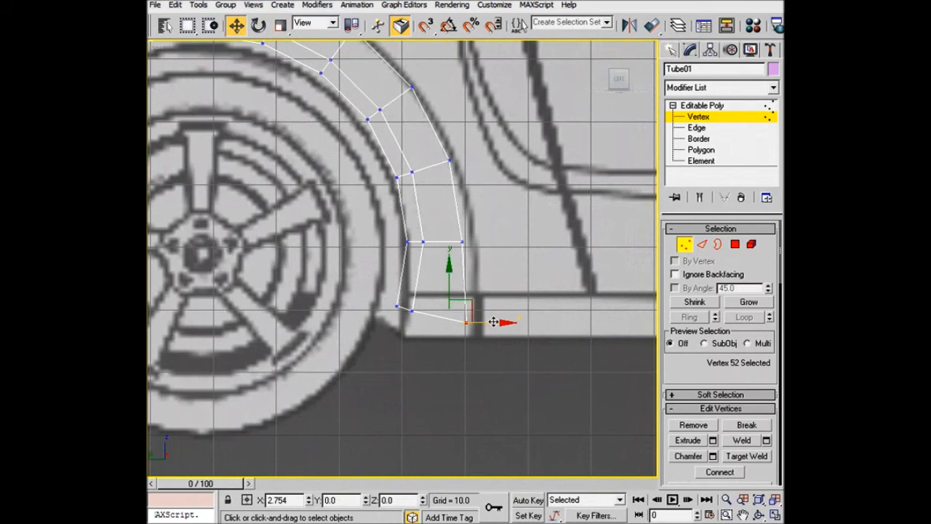
{"action": "left_click_drag", "start_coordinate": [495, 228], "coordinate": [457, 328]}
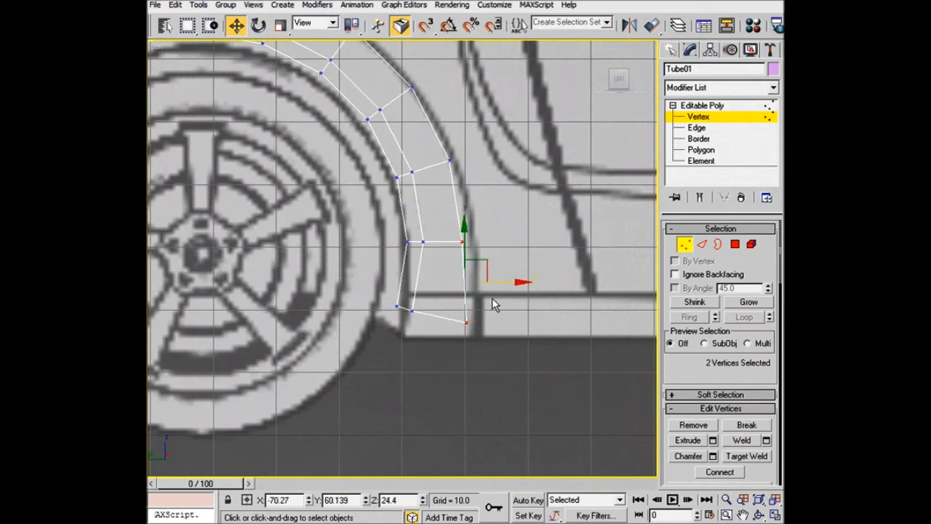
{"action": "left_click_drag", "start_coordinate": [499, 283], "coordinate": [457, 334]}
{"action": "left_click_drag", "start_coordinate": [472, 266], "coordinate": [391, 319]}
{"action": "left_click_drag", "start_coordinate": [404, 272], "coordinate": [403, 296]}
{"action": "left_click_drag", "start_coordinate": [453, 332], "coordinate": [462, 333]}
{"action": "left_click_drag", "start_coordinate": [404, 334], "coordinate": [407, 310]}
- Adjust the bottom vertices at the rear arch's tail end to the bumper's lower edge, with the outer corner at about Y 144.7, Z 23.7
{"action": "middle_click_drag", "start_coordinate": [342, 311], "coordinate": [399, 289]}
{"action": "left_click_drag", "start_coordinate": [396, 294], "coordinate": [329, 328]}
{"action": "left_click_drag", "start_coordinate": [363, 267], "coordinate": [363, 251]}
{"action": "left_click_drag", "start_coordinate": [416, 296], "coordinate": [404, 297]}
{"action": "left_click_drag", "start_coordinate": [344, 281], "coordinate": [366, 307]}
{"action": "left_click_drag", "start_coordinate": [359, 265], "coordinate": [324, 244]}
{"action": "left_click", "coordinate": [320, 302]}
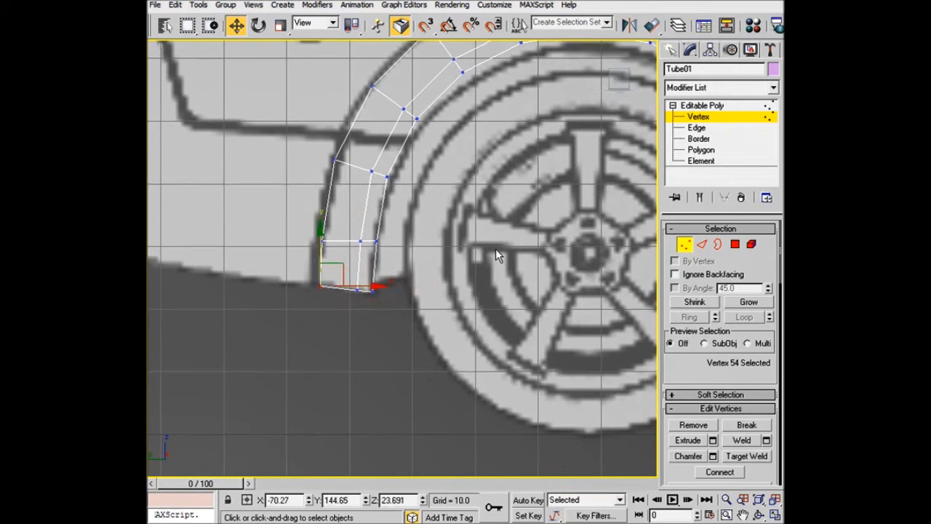
- Show all four viewports and check the arches against the blueprints in the Front, Left and Top views
{"action": "scroll", "coordinate": [495, 248], "scroll_direction": "down", "scroll_amount": 2}
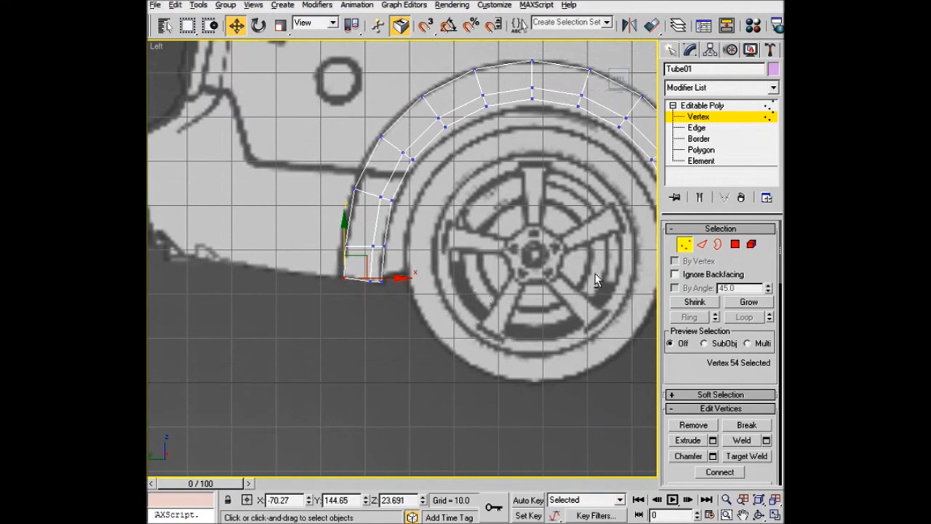
{"action": "key", "text": "alt+w"}
{"action": "right_click", "coordinate": [535, 205]}
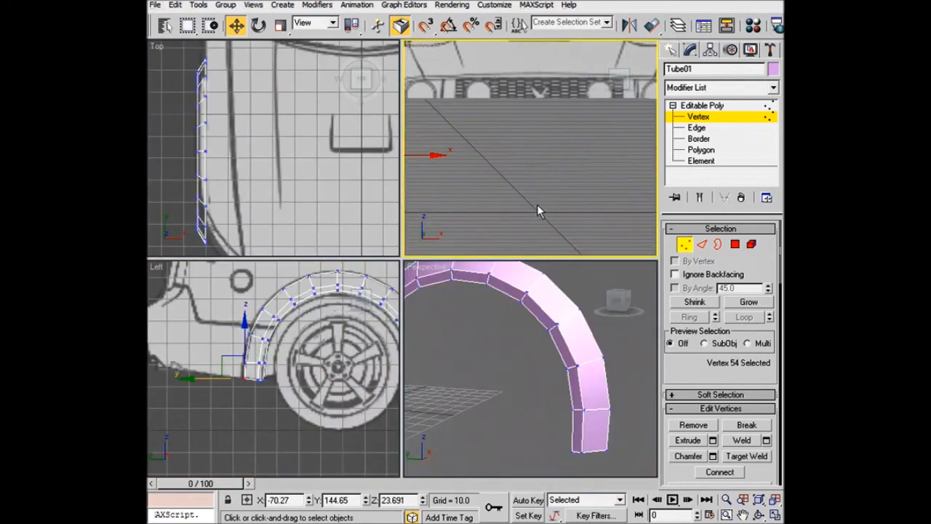
{"action": "left_click", "coordinate": [618, 81]}
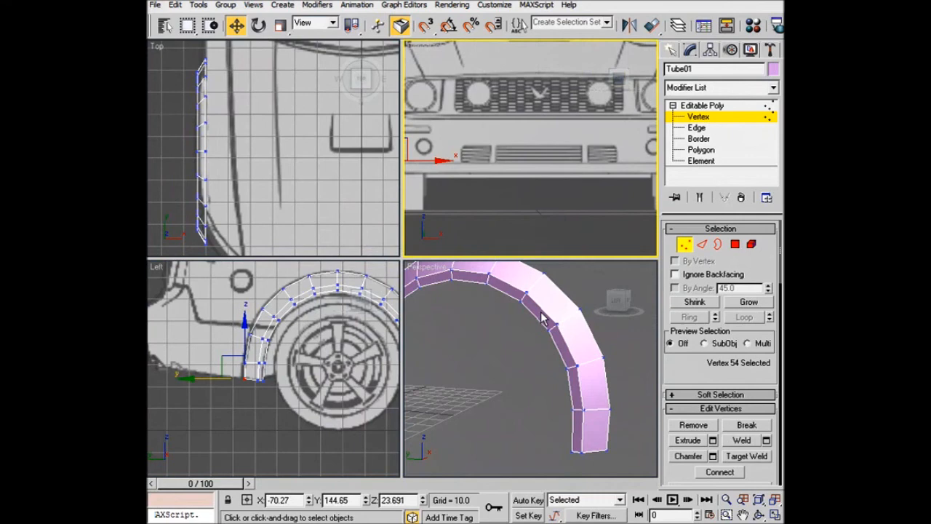
{"action": "scroll", "coordinate": [546, 308], "scroll_direction": "down", "scroll_amount": 6}
{"action": "mouse_move", "coordinate": [546, 308]}
{"action": "middle_mouse_down", "text": "alt"}
{"action": "mouse_move", "coordinate": [525, 325]}
{"action": "mouse_move", "coordinate": [544, 332]}
{"action": "mouse_move", "coordinate": [503, 332]}
{"action": "mouse_move", "coordinate": [548, 320]}
{"action": "middle_mouse_up", "text": "alt"}
{"action": "scroll", "coordinate": [549, 321], "scroll_direction": "down", "scroll_amount": 4}
{"action": "scroll", "coordinate": [323, 321], "scroll_direction": "down", "scroll_amount": 5}
{"action": "middle_click_drag", "start_coordinate": [324, 327], "coordinate": [201, 324]}
{"action": "scroll", "coordinate": [288, 129], "scroll_direction": "down", "scroll_amount": 3}
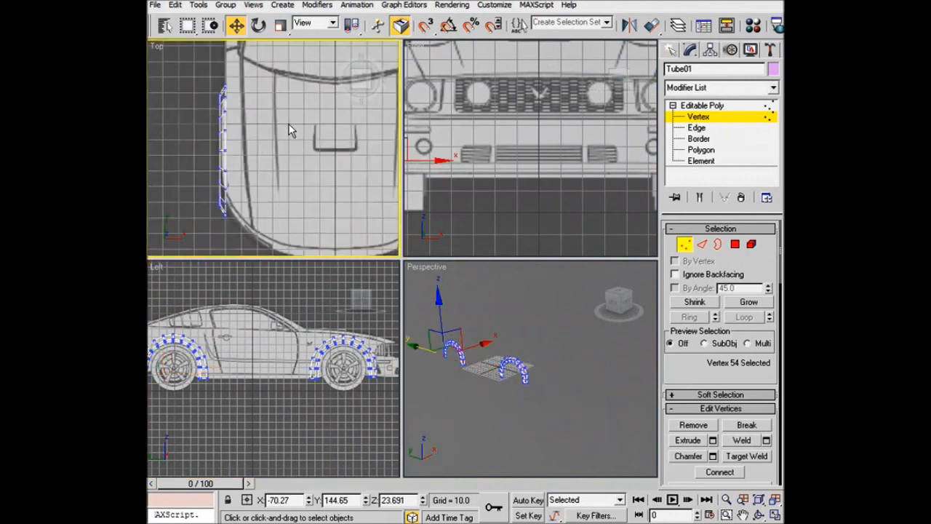
{"action": "scroll", "coordinate": [287, 125], "scroll_direction": "down", "scroll_amount": 3}
{"action": "scroll", "coordinate": [270, 170], "scroll_direction": "up", "scroll_amount": 7}
{"action": "middle_click_drag", "start_coordinate": [264, 172], "coordinate": [254, 151]}
{"action": "scroll", "coordinate": [279, 153], "scroll_direction": "down", "scroll_amount": 5}
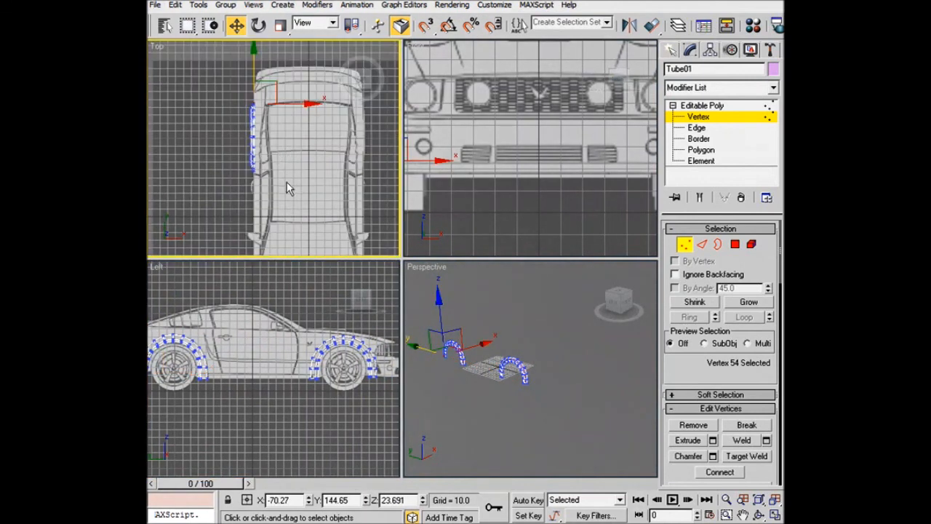
{"action": "scroll", "coordinate": [287, 183], "scroll_direction": "up", "scroll_amount": 2}
- Inspect the shape of both wheel arches from several angles in a maximized Perspective view
{"action": "right_click", "coordinate": [513, 320]}
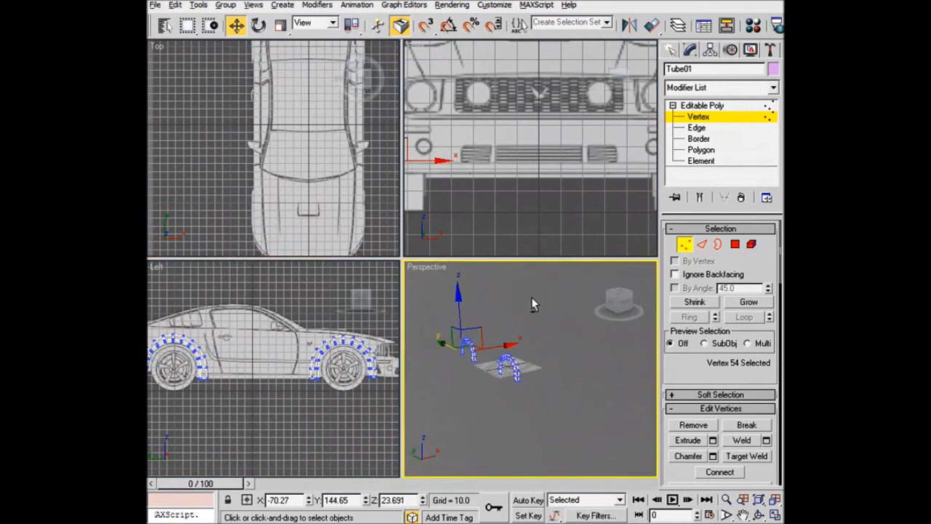
{"action": "key", "text": "alt+w"}
{"action": "scroll", "coordinate": [484, 287], "scroll_direction": "up", "scroll_amount": 2}
{"action": "scroll", "coordinate": [484, 277], "scroll_direction": "up", "scroll_amount": 4}
{"action": "middle_click_drag", "start_coordinate": [443, 257], "coordinate": [558, 271]}
{"action": "middle_click_drag", "start_coordinate": [510, 292], "coordinate": [529, 292], "text": "alt"}
{"action": "mouse_move", "coordinate": [409, 251]}
{"action": "middle_mouse_down", "text": "alt"}
{"action": "mouse_move", "coordinate": [429, 241]}
{"action": "mouse_move", "coordinate": [394, 244]}
{"action": "middle_mouse_up", "text": "alt"}
{"action": "scroll", "coordinate": [458, 254], "scroll_direction": "down", "scroll_amount": 4}
{"action": "middle_click_drag", "start_coordinate": [458, 254], "coordinate": [506, 269], "text": "alt"}
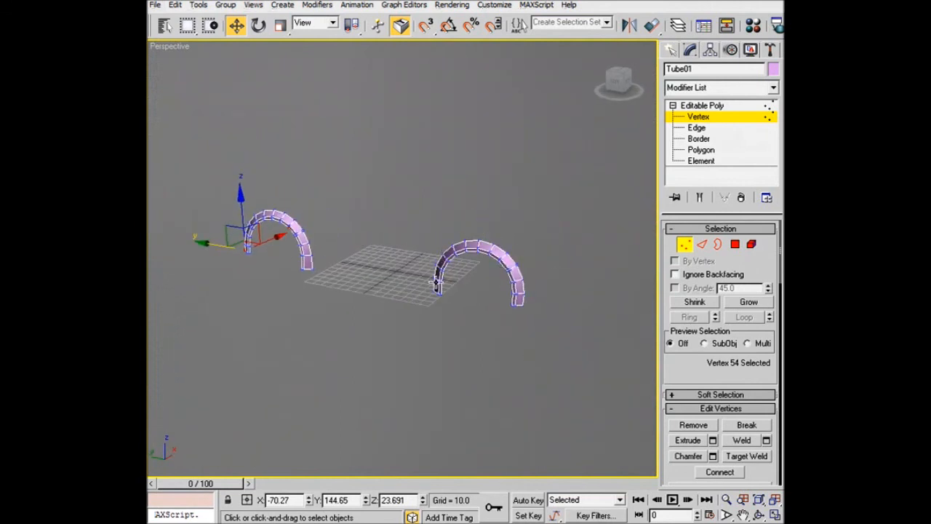
- Return to the four-viewport layout and frame the front wheel arch in the Left view
{"action": "key", "text": "alt+w"}
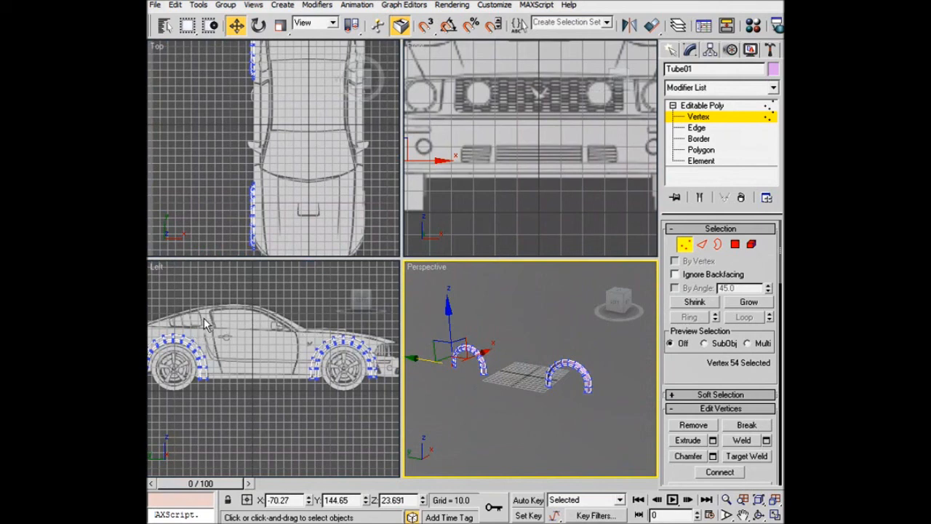
{"action": "scroll", "coordinate": [336, 354], "scroll_direction": "up", "scroll_amount": 5}
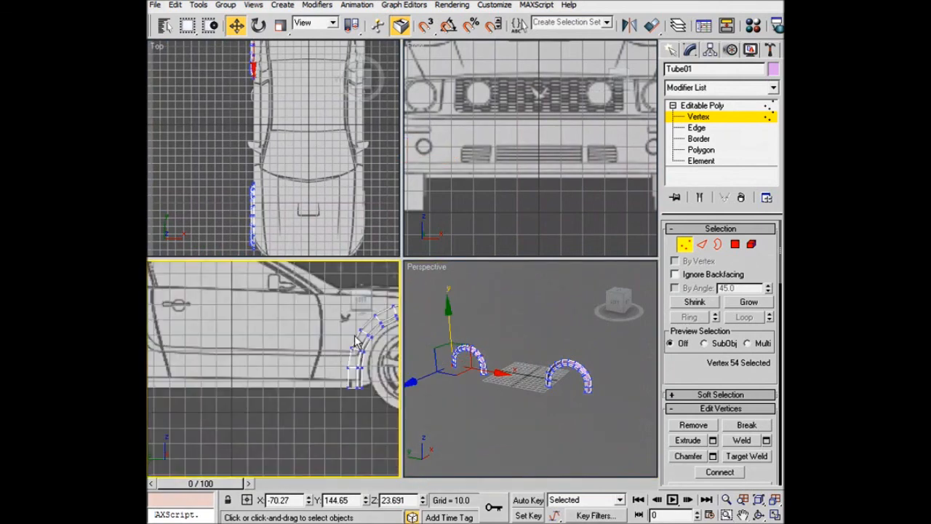
{"action": "middle_click_drag", "start_coordinate": [325, 328], "coordinate": [283, 336]}
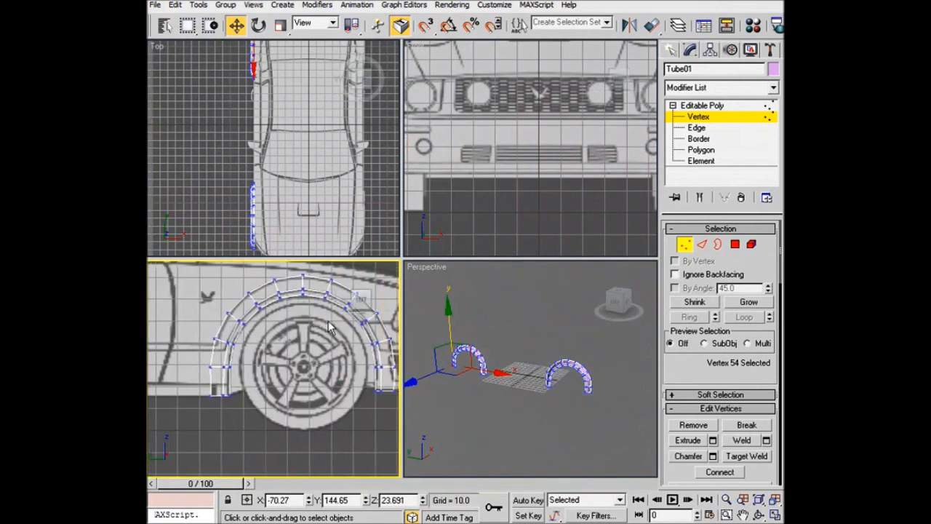